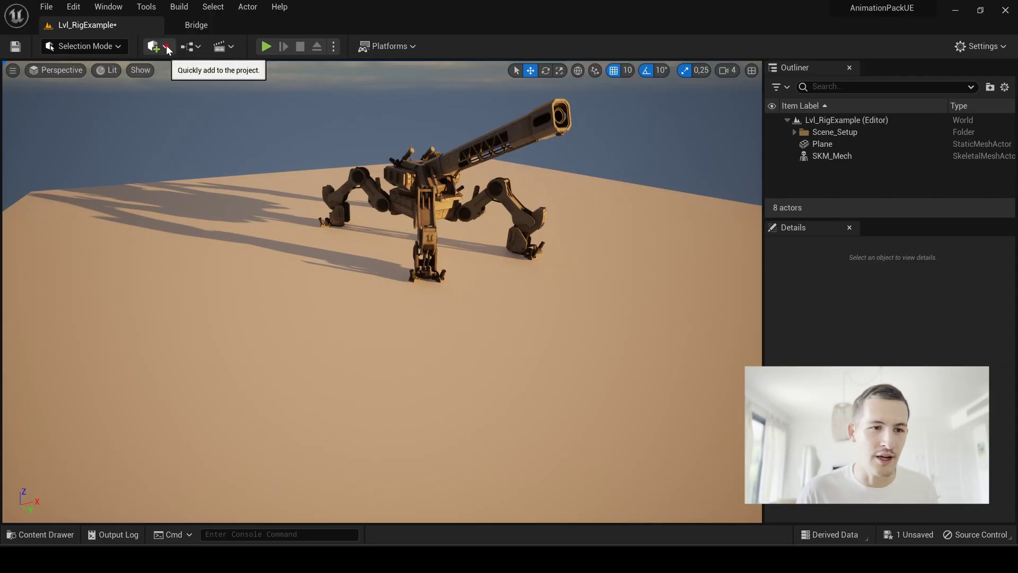
# Place a Cine Camera Actor on the ground in front of the mech and raise it to Z 280
pyautogui.click(166, 47)
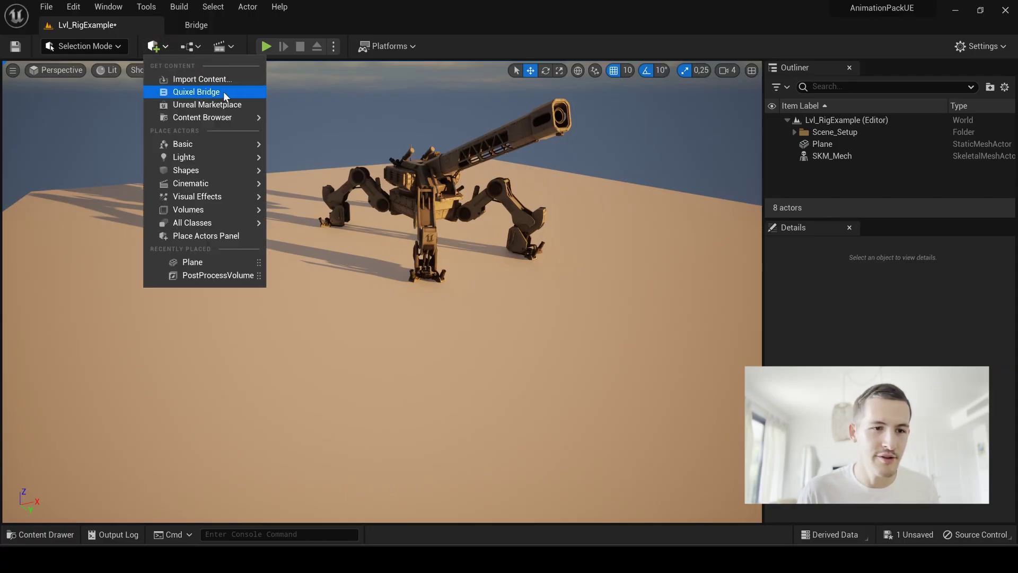
pyautogui.moveTo(215, 183)
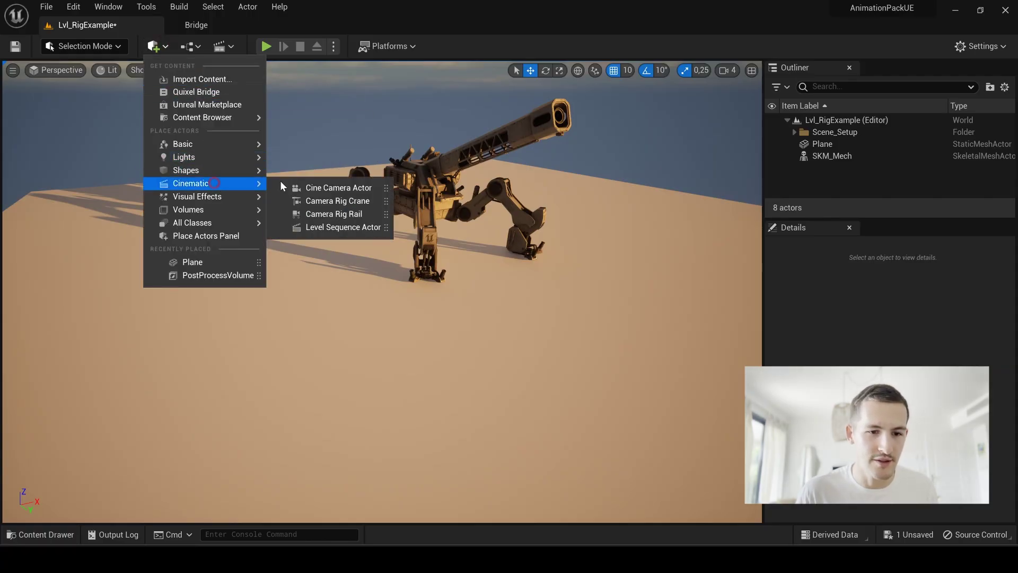
pyautogui.click(319, 188)
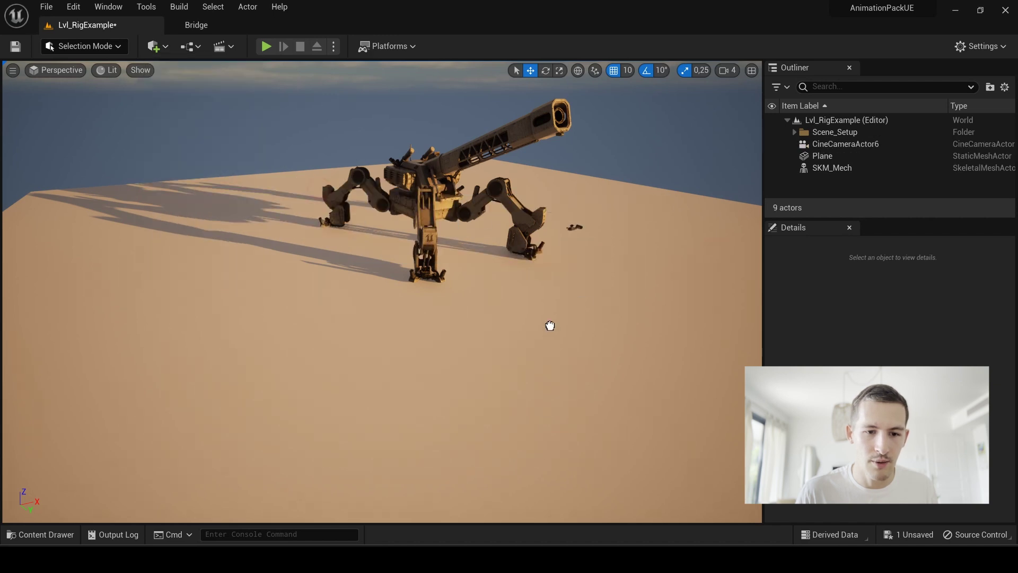
pyautogui.click(334, 403)
pyautogui.moveTo(339, 377); pyautogui.dragTo(337, 284)
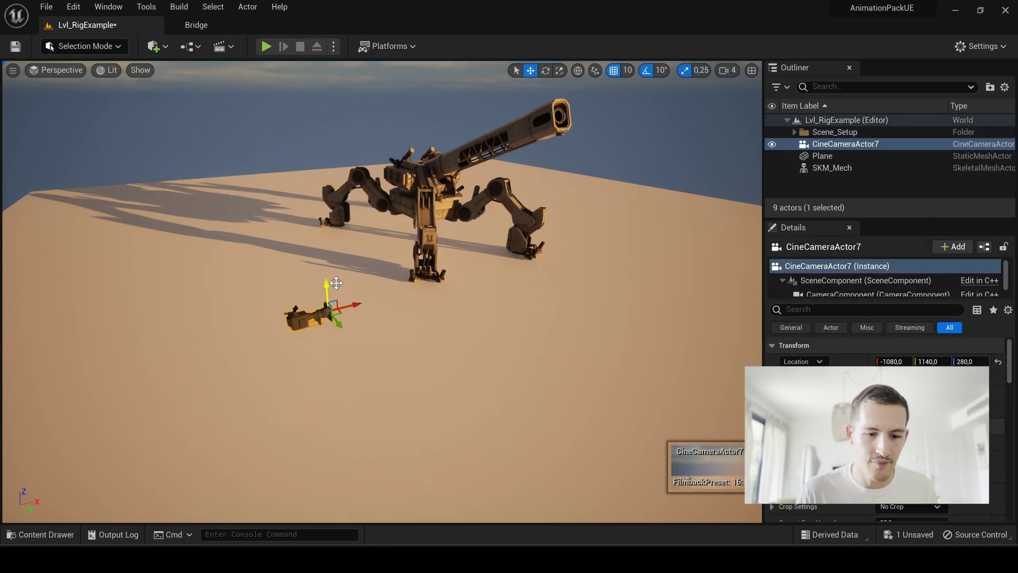
# Place a Camera Rig Crane on the ground near the cine camera and rotate it -50° around Z
pyautogui.click(154, 47)
pyautogui.moveTo(235, 183)
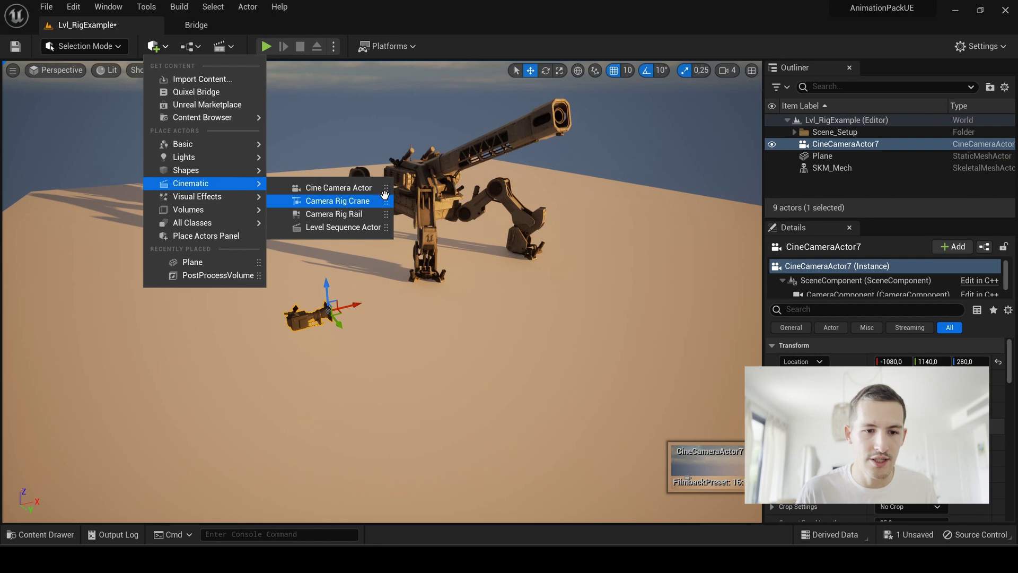
pyautogui.moveTo(355, 203); pyautogui.dragTo(341, 504)
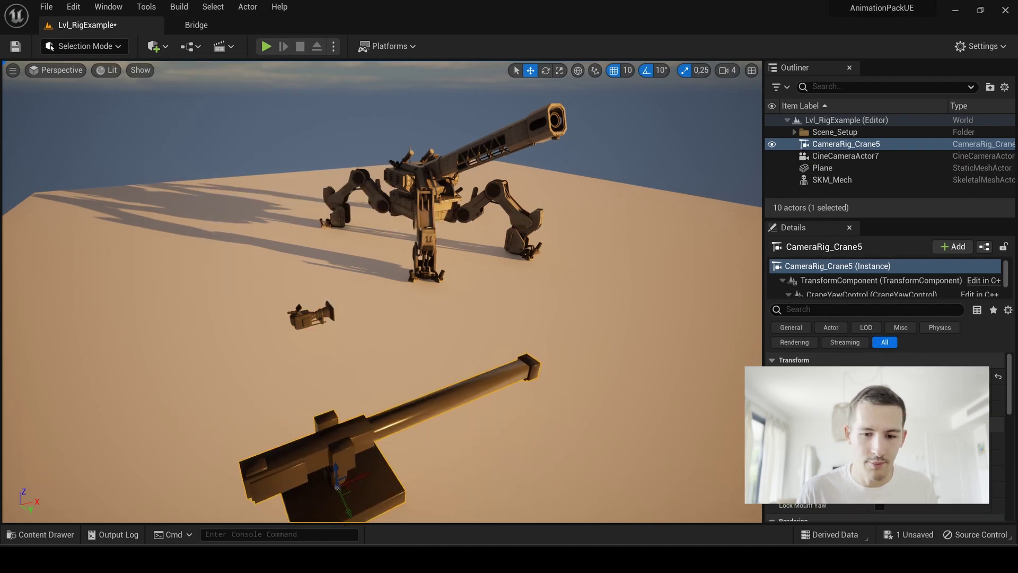
pyautogui.scroll(-5, 498, 404)
pyautogui.press('e')
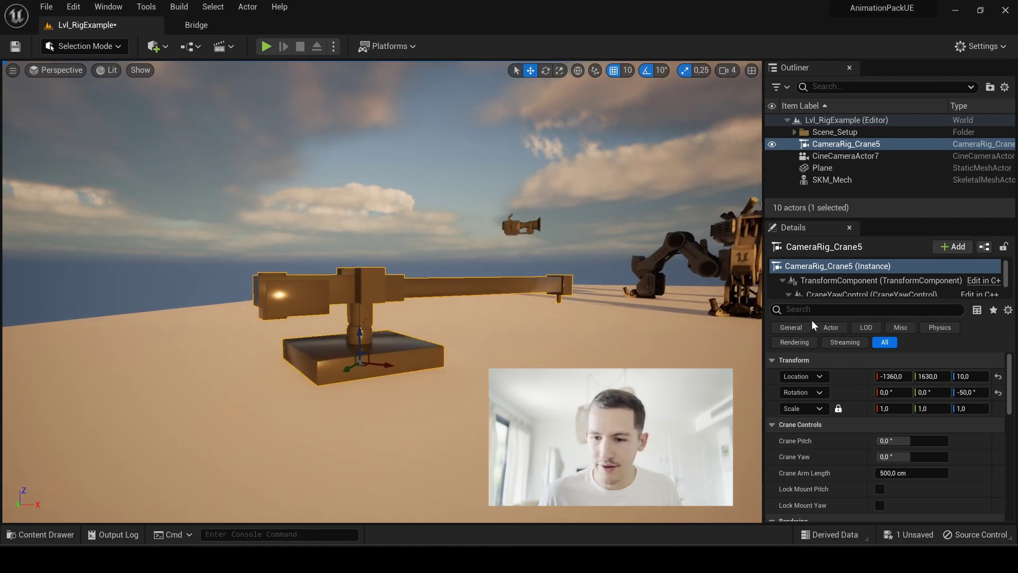
# Try out the crane's pitch, yaw and arm length, resetting each one to its default
pyautogui.moveTo(798, 217); pyautogui.dragTo(787, 185)
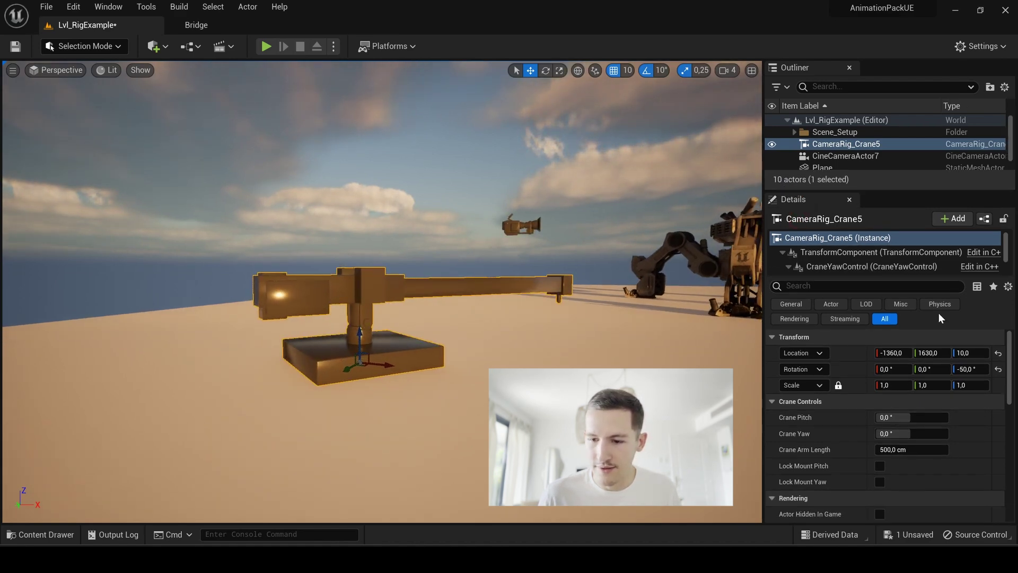
pyautogui.scroll(-1, 796, 403)
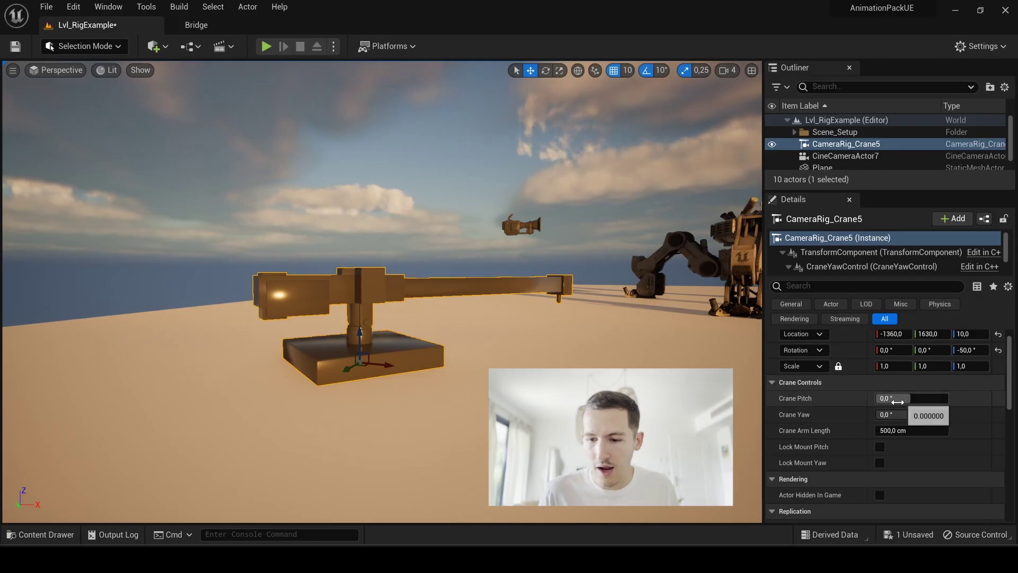
pyautogui.scroll(-1, 710, 383)
pyautogui.moveTo(900, 398); pyautogui.dragTo(932, 414)
pyautogui.click(998, 398)
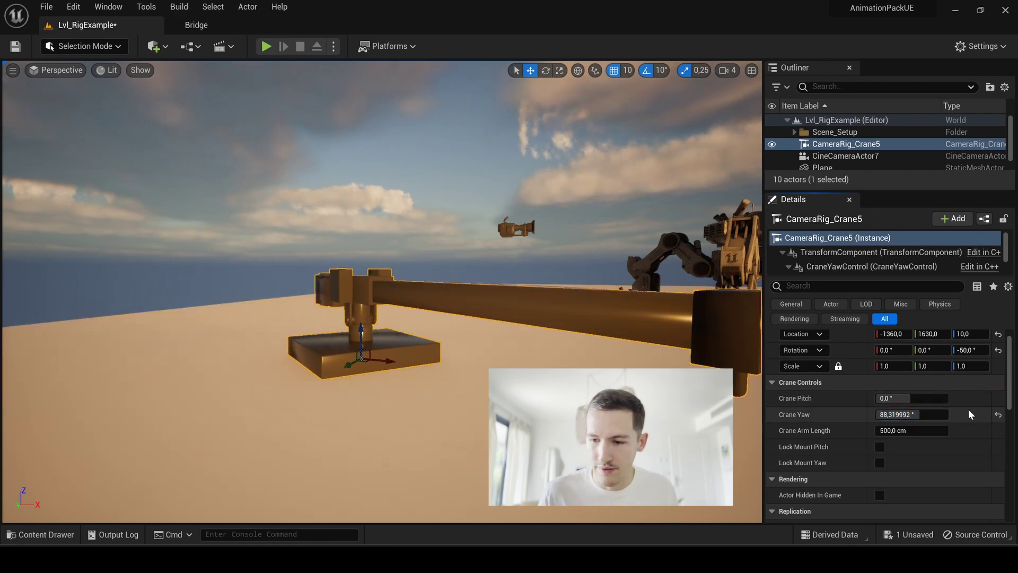
pyautogui.click(999, 428)
pyautogui.moveTo(901, 445); pyautogui.dragTo(896, 445)
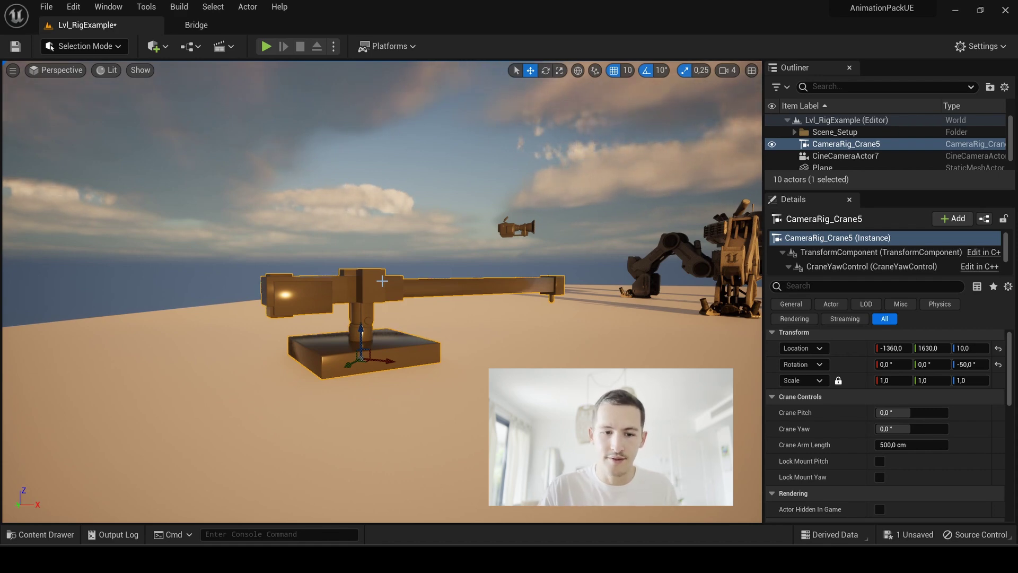
# Attach the cine camera to the camera crane as its child
pyautogui.moveTo(840, 191); pyautogui.dragTo(839, 238)
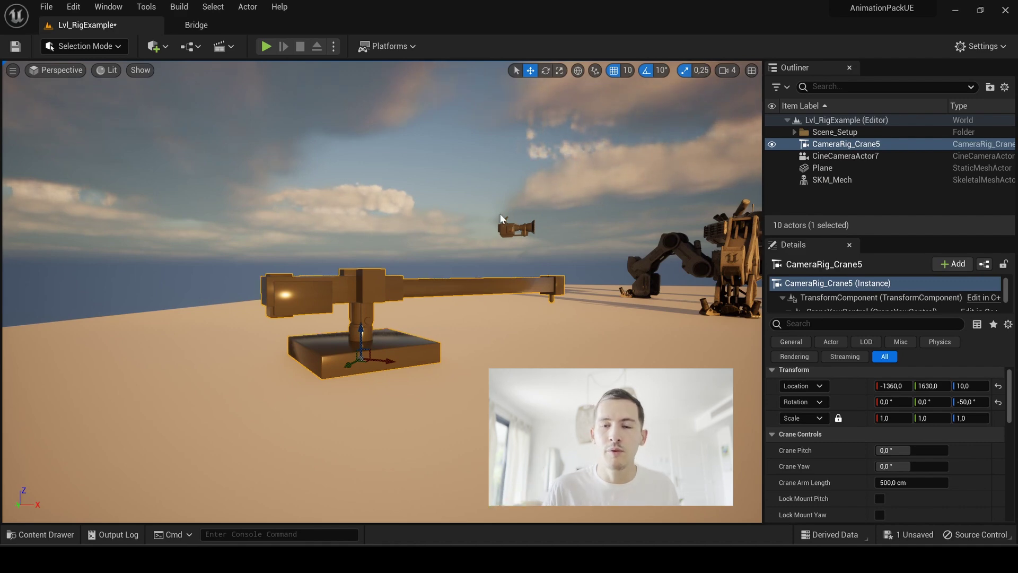
pyautogui.click(502, 231)
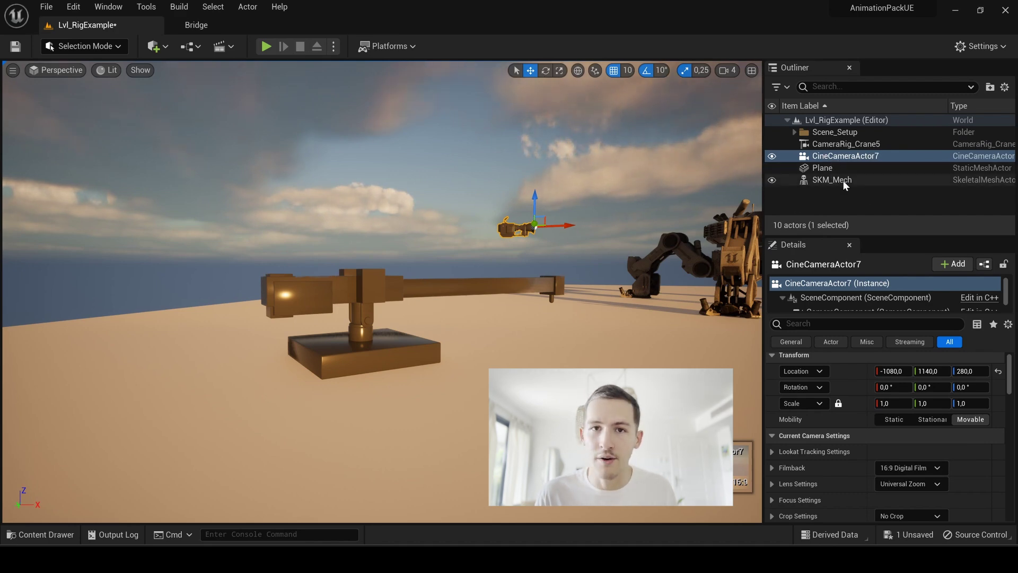
pyautogui.moveTo(823, 157)
pyautogui.mouseDown()
pyautogui.moveTo(841, 154)
pyautogui.moveTo(831, 149)
pyautogui.mouseUp()
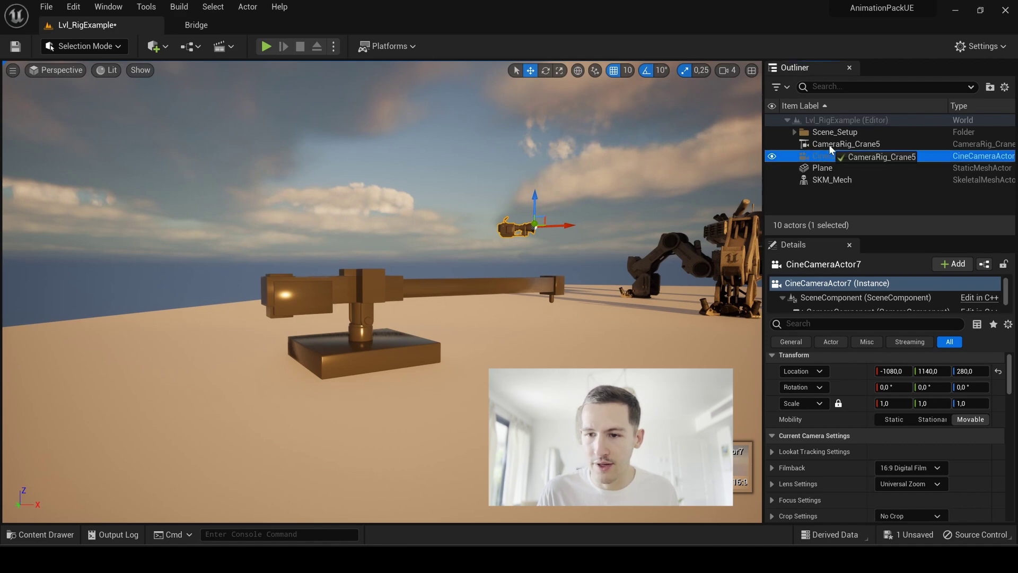
pyautogui.moveTo(830, 146); pyautogui.dragTo(828, 145)
pyautogui.click(794, 144)
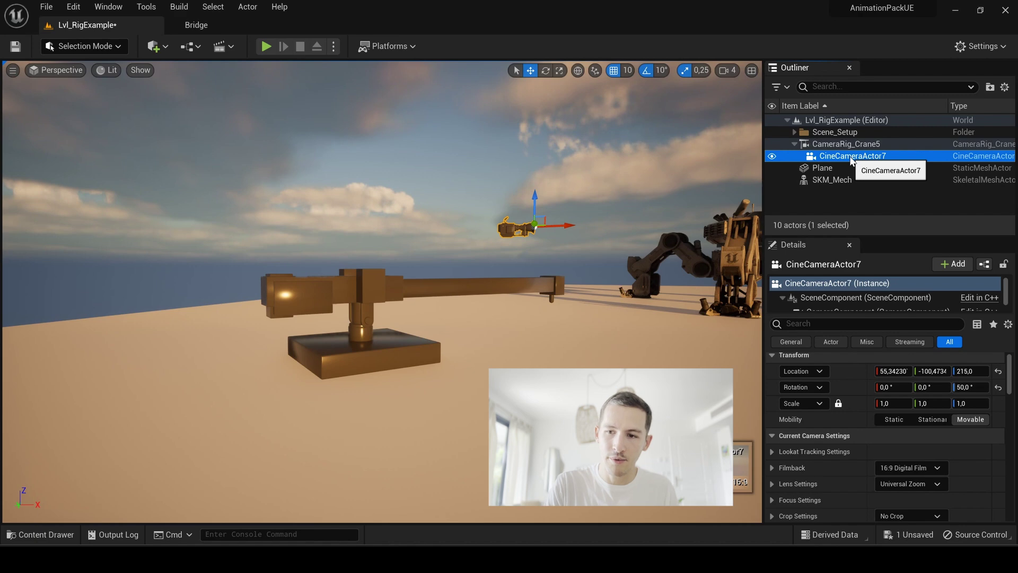
pyautogui.rightClick(512, 228)
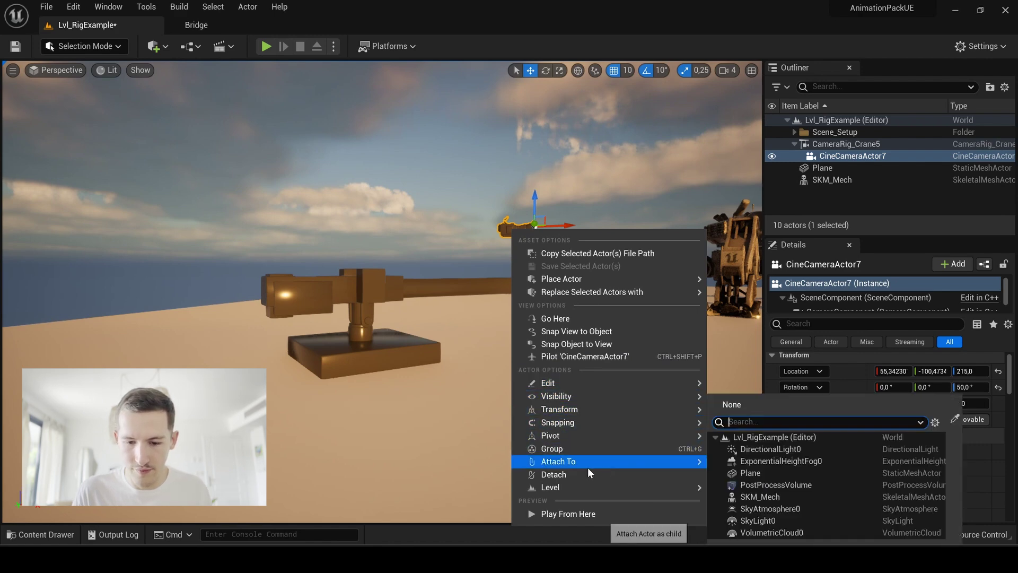
pyautogui.moveTo(684, 463)
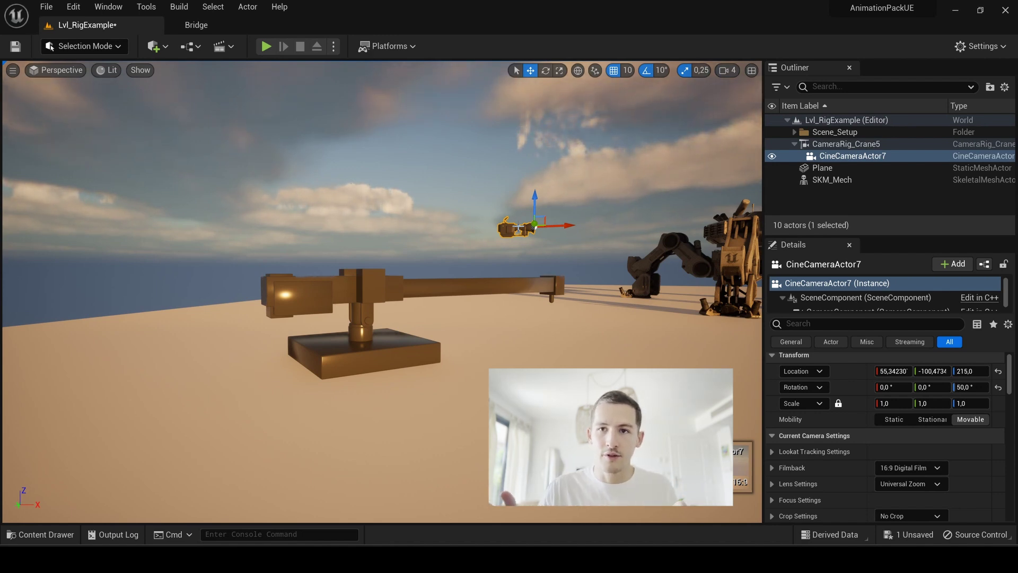
# Test the attachment by pitching the crane up to about 34.6°, then reset the pitch to 0°
pyautogui.keyDown('alt'); pyautogui.moveTo(507, 325); pyautogui.dragTo(393, 295); pyautogui.keyUp('alt')
pyautogui.click(392, 292)
pyautogui.keyDown('alt'); pyautogui.moveTo(416, 262); pyautogui.dragTo(368, 279); pyautogui.keyUp('alt')
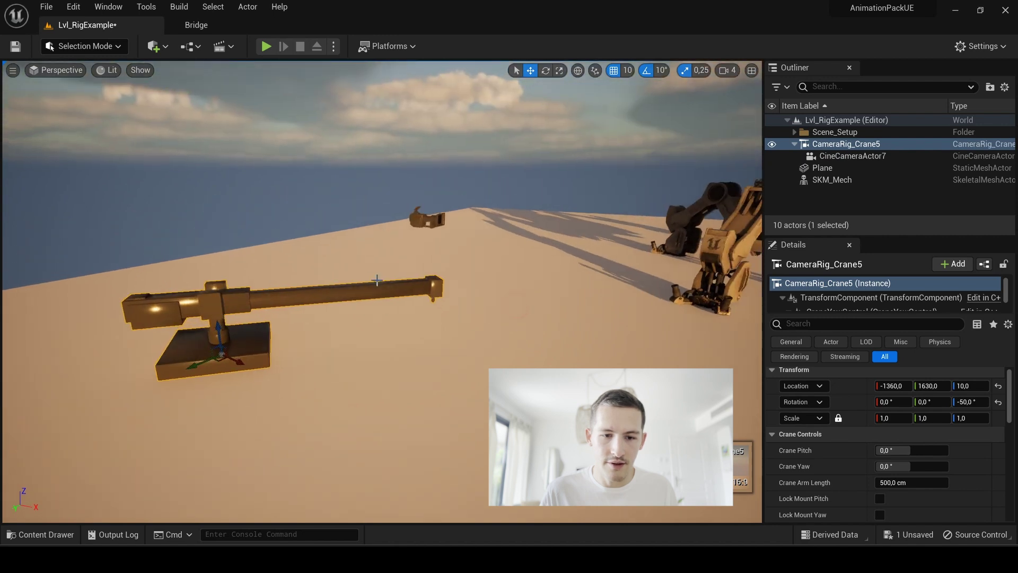
pyautogui.click(422, 215)
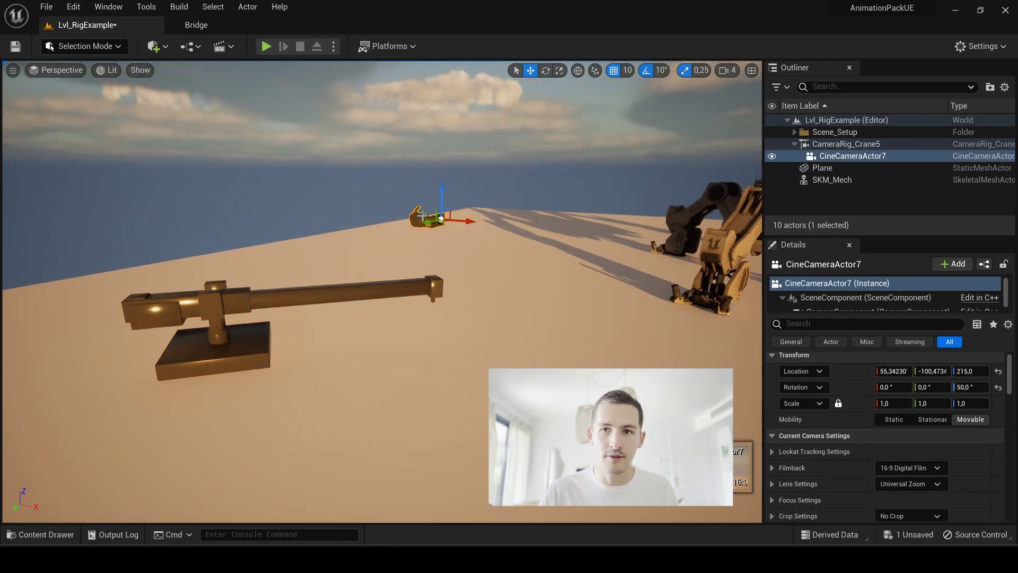
pyautogui.click(222, 317)
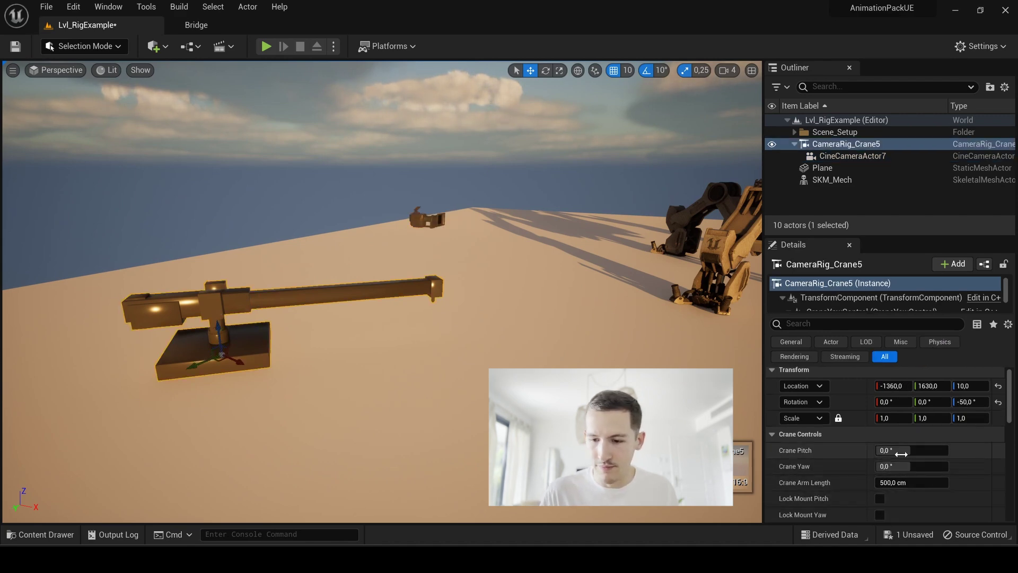
pyautogui.moveTo(899, 450); pyautogui.dragTo(926, 451)
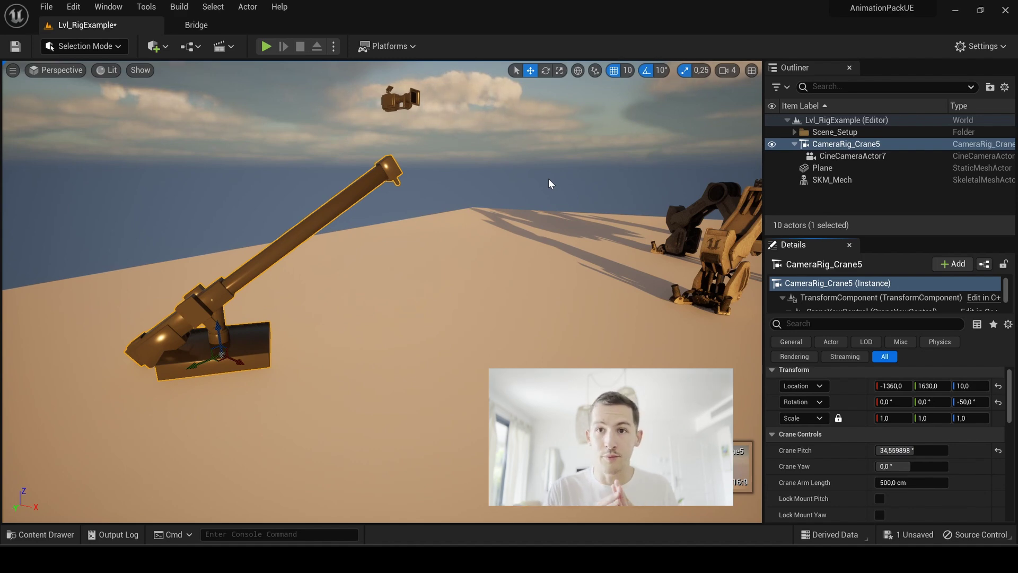
pyautogui.click(998, 451)
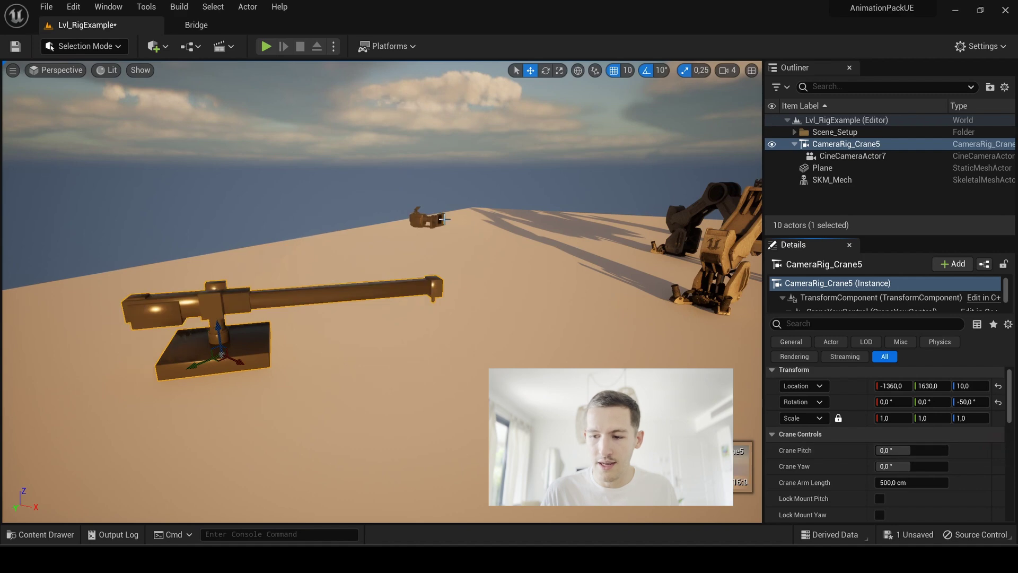
# Reset the attached cine camera's location and rotation to zero so it sits on the crane's mount
pyautogui.click(849, 156)
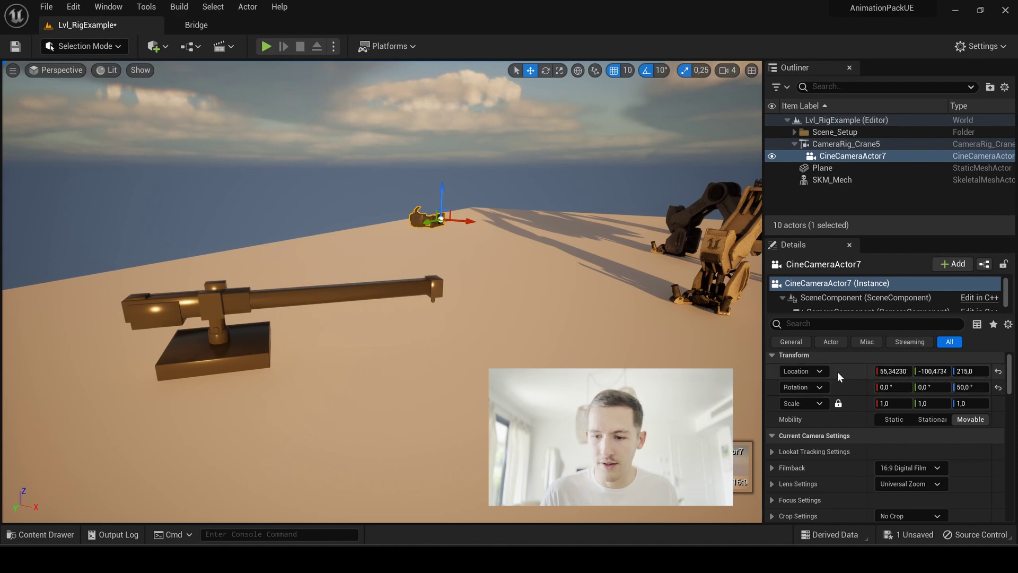
pyautogui.click(998, 372)
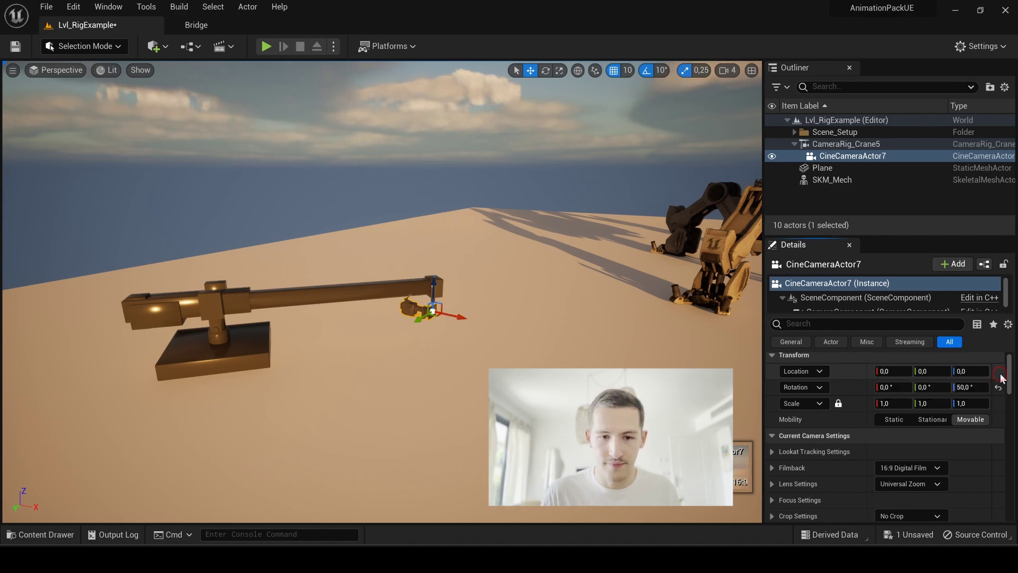
pyautogui.moveTo(495, 249); pyautogui.dragTo(565, 276, button='right')
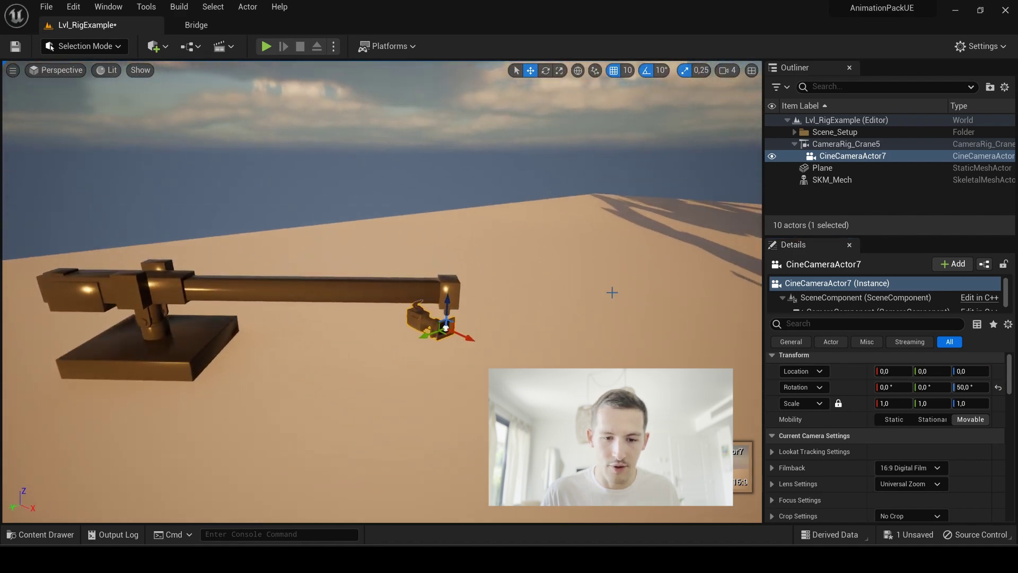
pyautogui.click(999, 389)
# Set the crane's pitch to about 7.7° and its yaw to about -3.8°
pyautogui.moveTo(626, 329); pyautogui.dragTo(689, 329, button='right')
pyautogui.click(366, 290)
pyautogui.moveTo(897, 450)
pyautogui.mouseDown()
pyautogui.moveTo(925, 450)
pyautogui.moveTo(911, 450)
pyautogui.moveTo(936, 466)
pyautogui.moveTo(896, 466)
pyautogui.mouseUp()
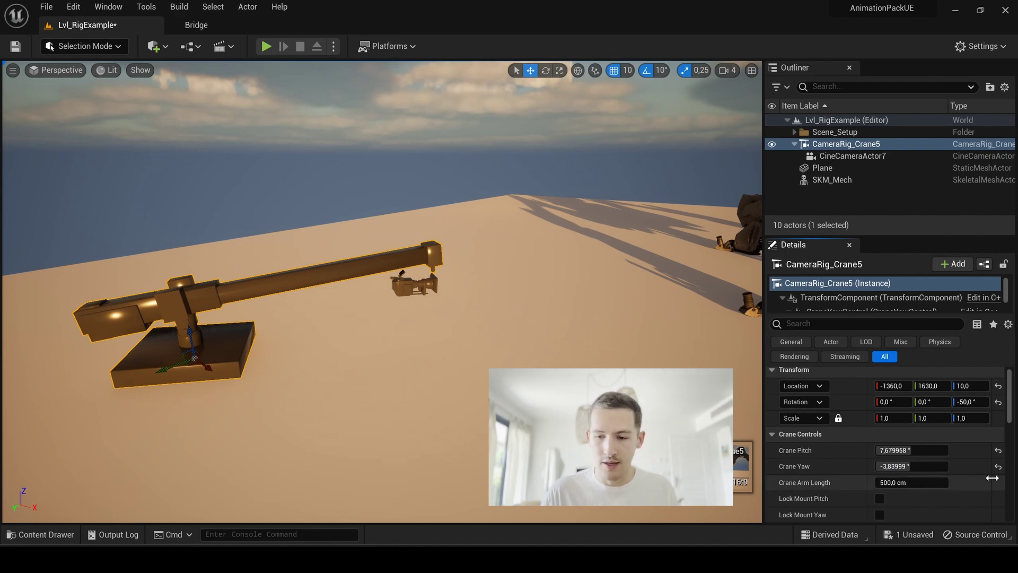
# Enable Lock Mount Pitch and Lock Mount Yaw on the crane, trying each with a changed pitch (about 15.4°) and yaw
pyautogui.scroll(-2, 986, 485)
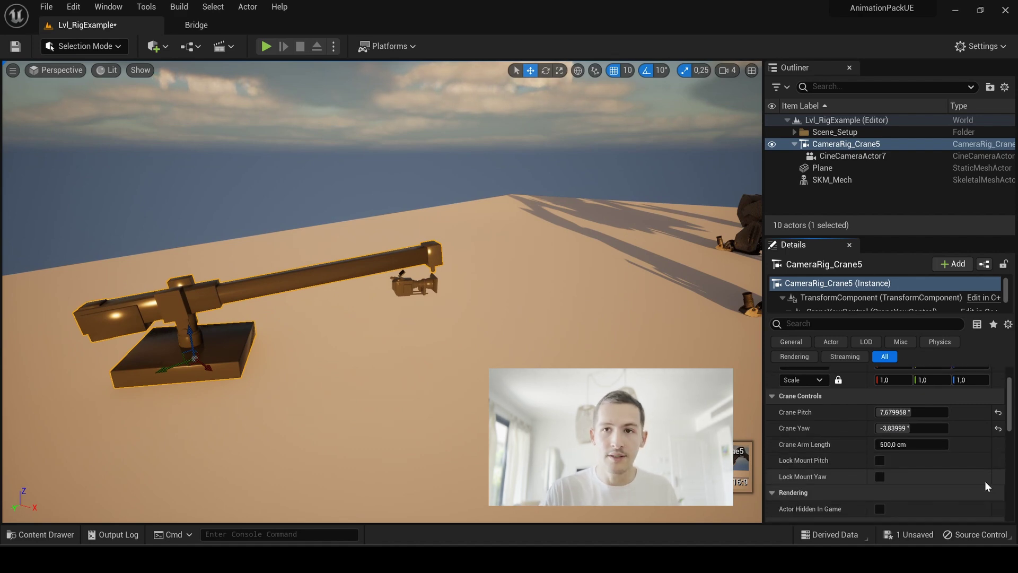
pyautogui.click(881, 460)
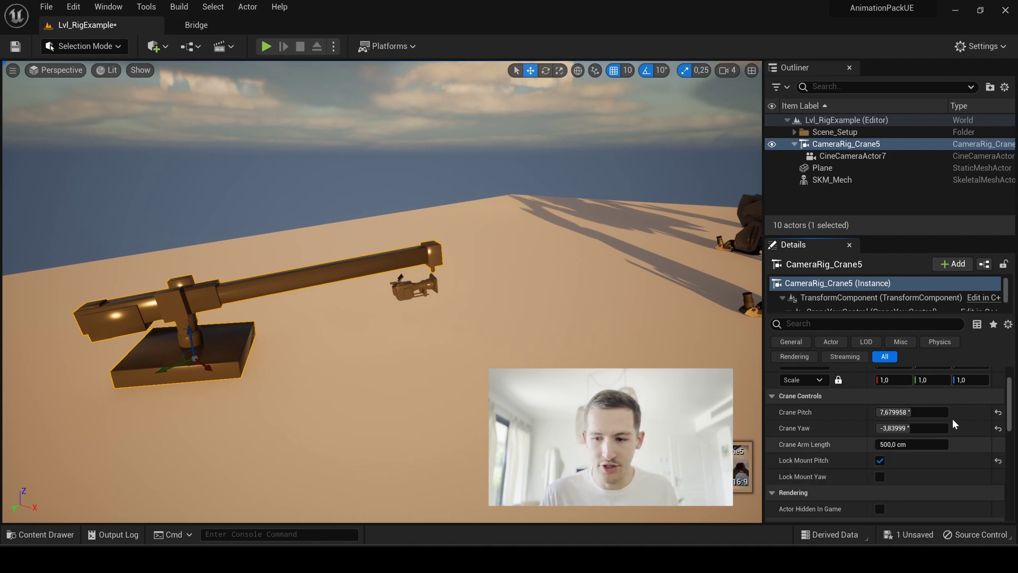
pyautogui.moveTo(906, 412)
pyautogui.mouseDown()
pyautogui.moveTo(949, 412)
pyautogui.moveTo(914, 412)
pyautogui.mouseUp()
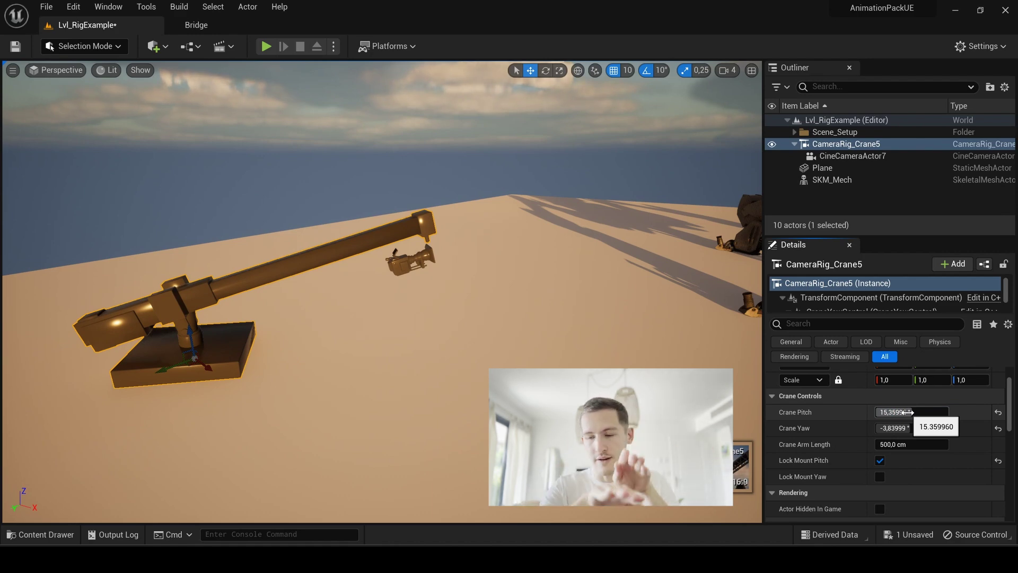
pyautogui.click(881, 477)
pyautogui.moveTo(900, 429); pyautogui.dragTo(908, 429)
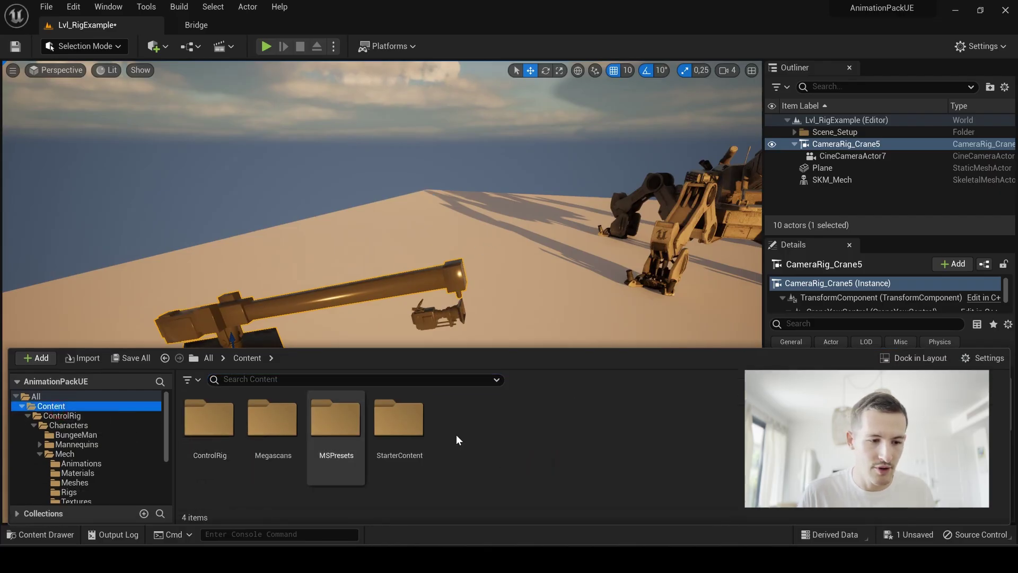
# Create a Level Sequence asset named LS_Crane in the Content folder and open it in Sequencer
pyautogui.rightClick(476, 447)
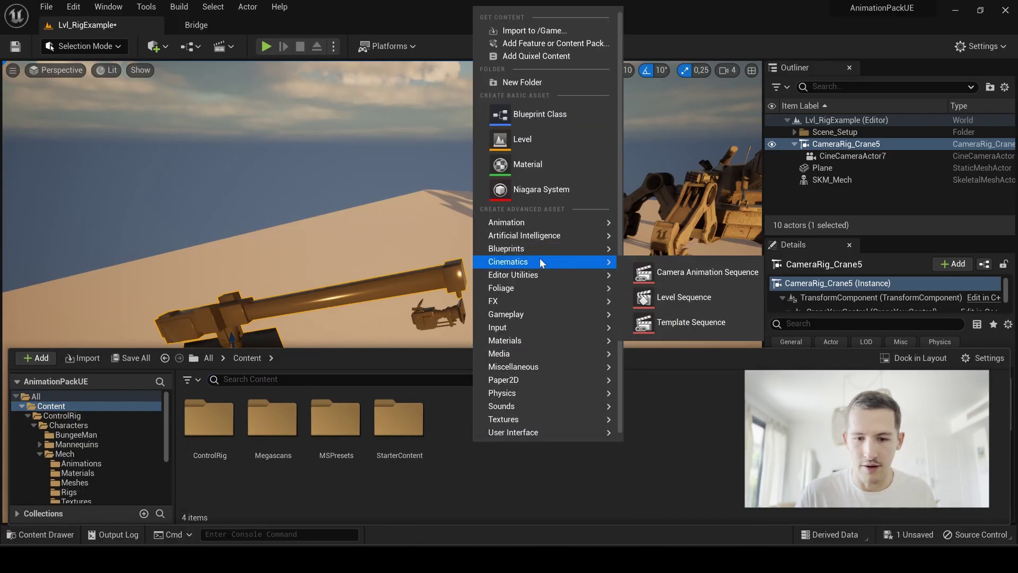
pyautogui.click(457, 459)
pyautogui.rightClick(467, 458)
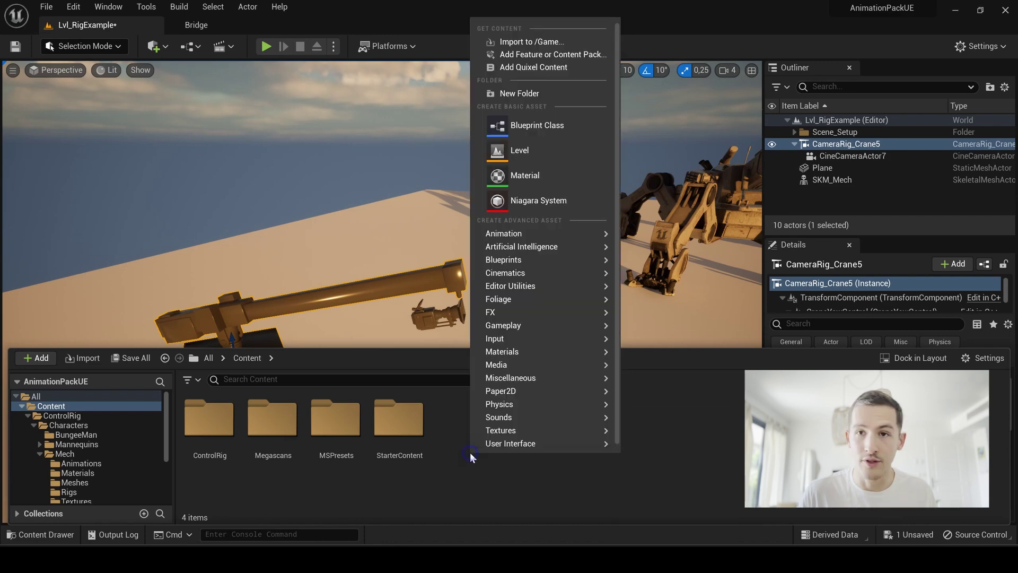
pyautogui.moveTo(543, 272)
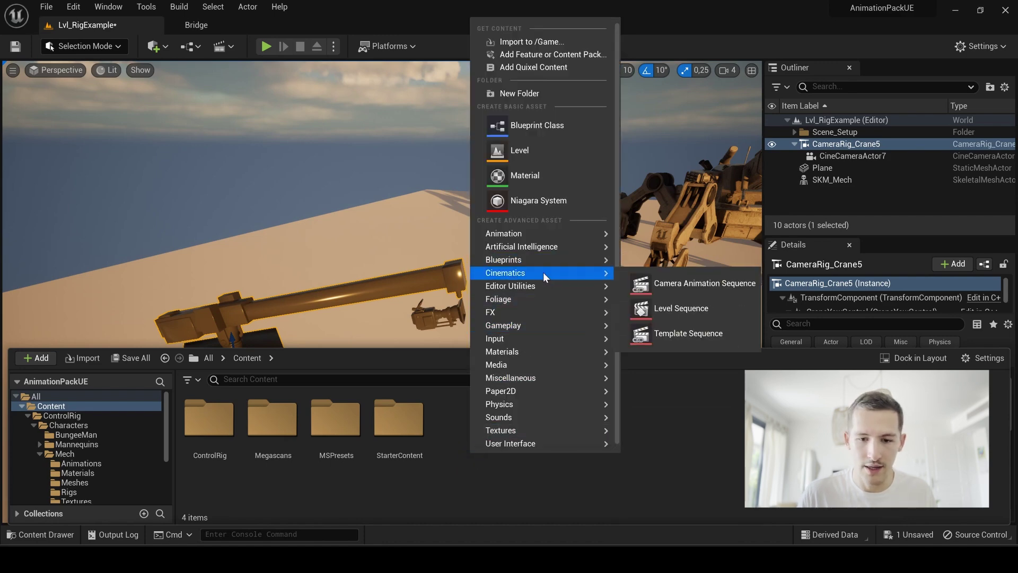
pyautogui.click(690, 308)
pyautogui.write('LS')
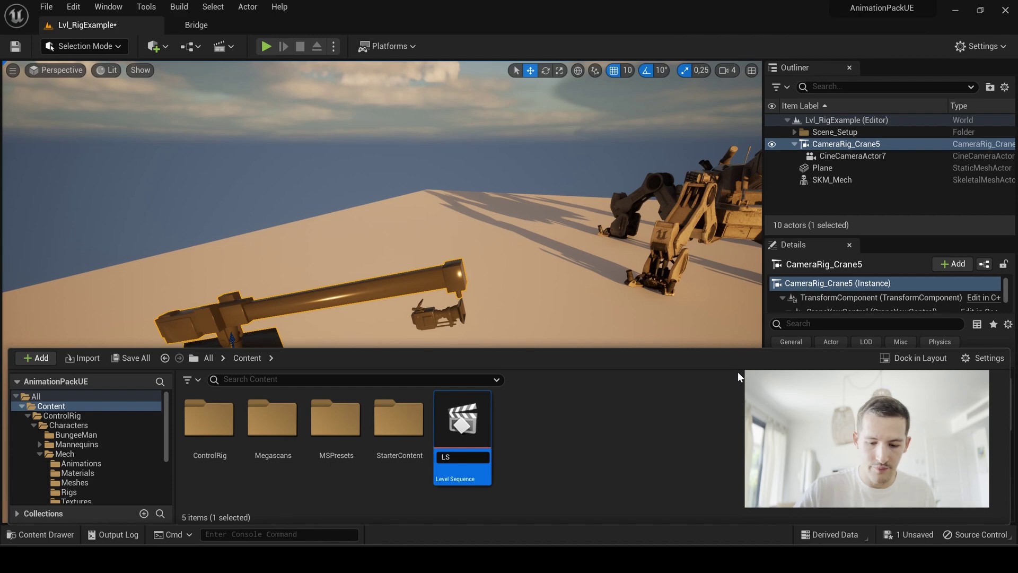
pyautogui.write('_Crane')
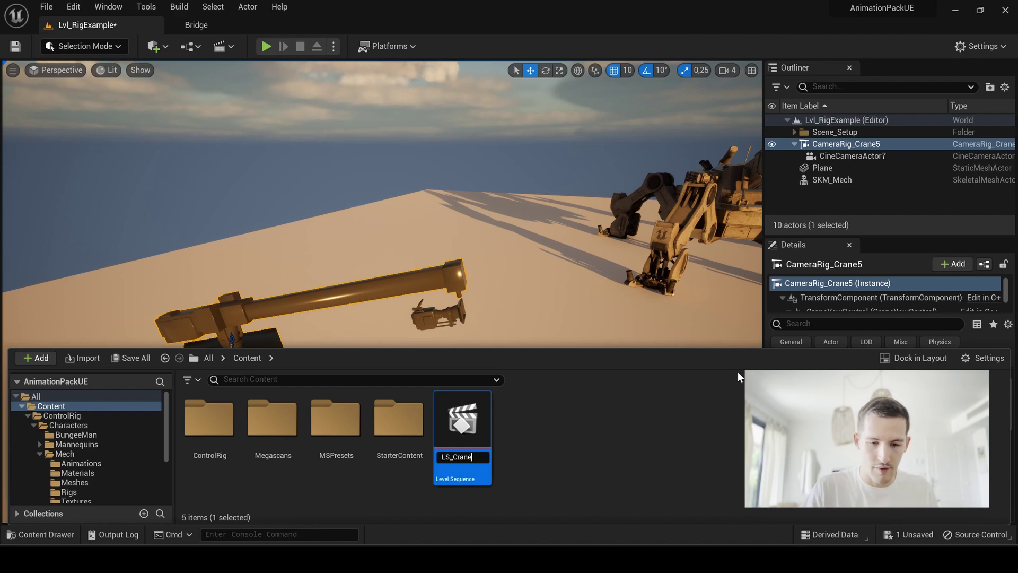
pyautogui.press('Return')
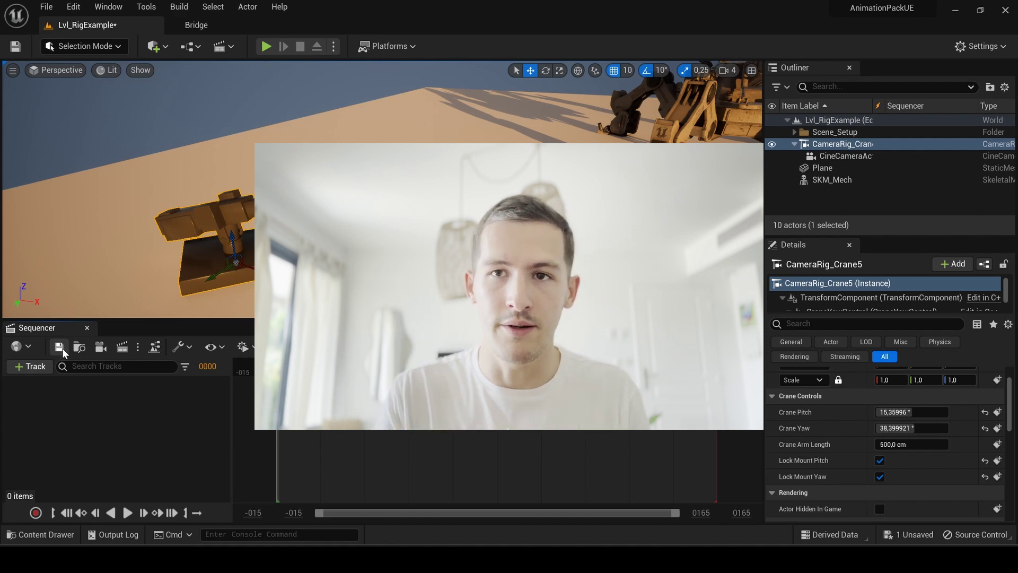
# Add both the attached cine camera and the camera rig crane to the LS_Crane sequence as actor tracks
pyautogui.click(452, 215)
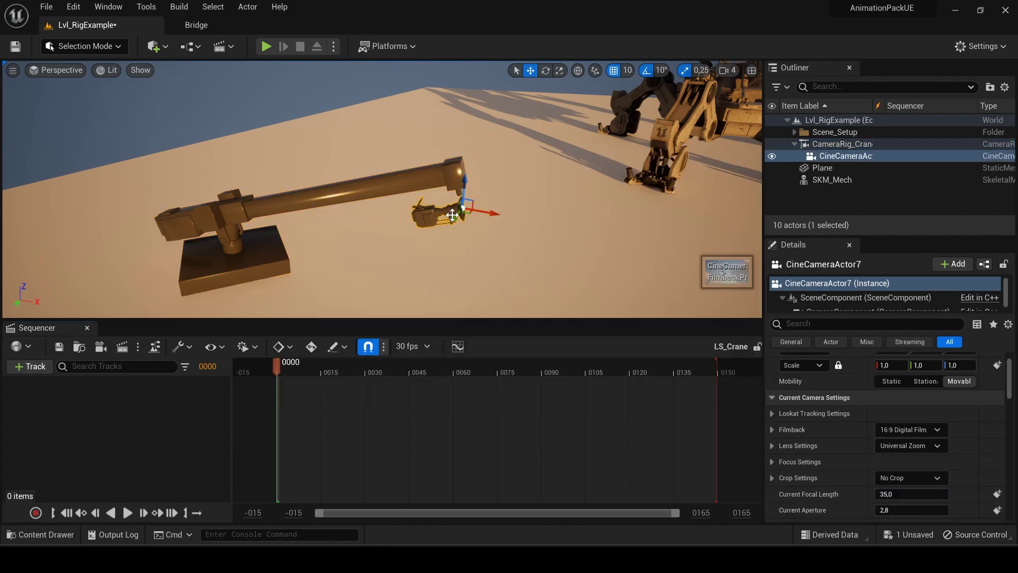
pyautogui.keyDown('ctrl'); pyautogui.click(300, 194); pyautogui.keyUp('ctrl')
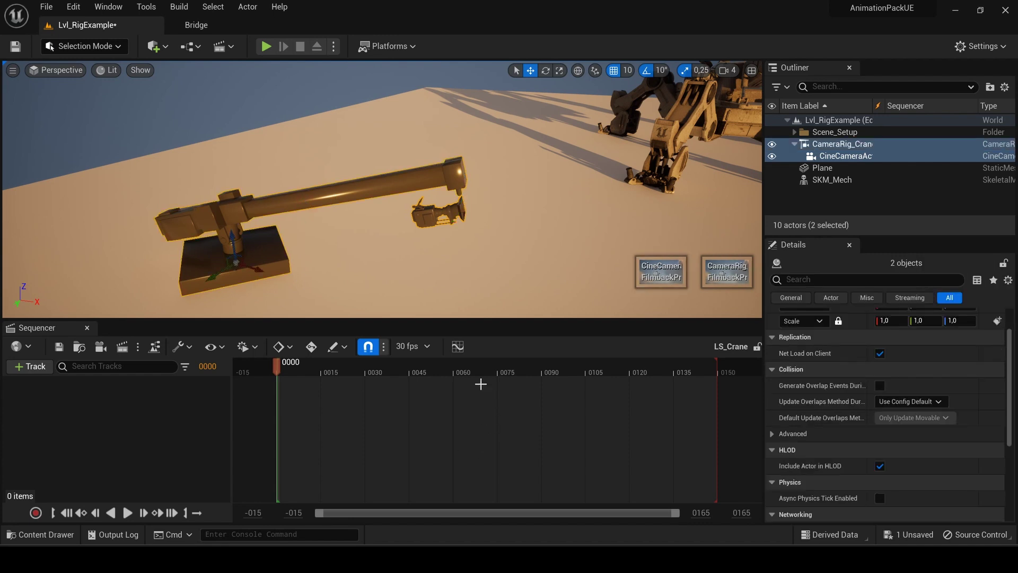
pyautogui.click(24, 367)
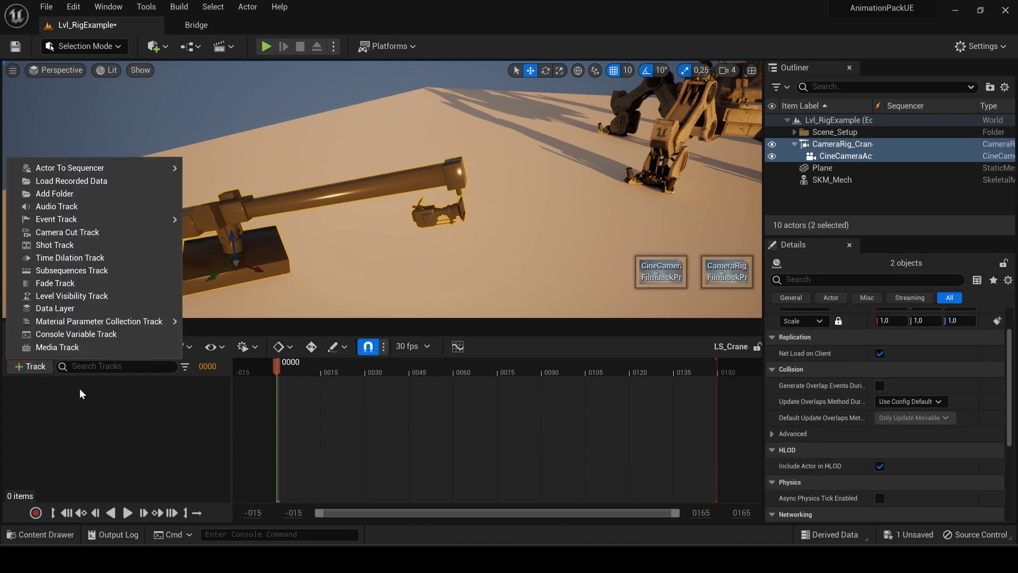
pyautogui.moveTo(132, 169)
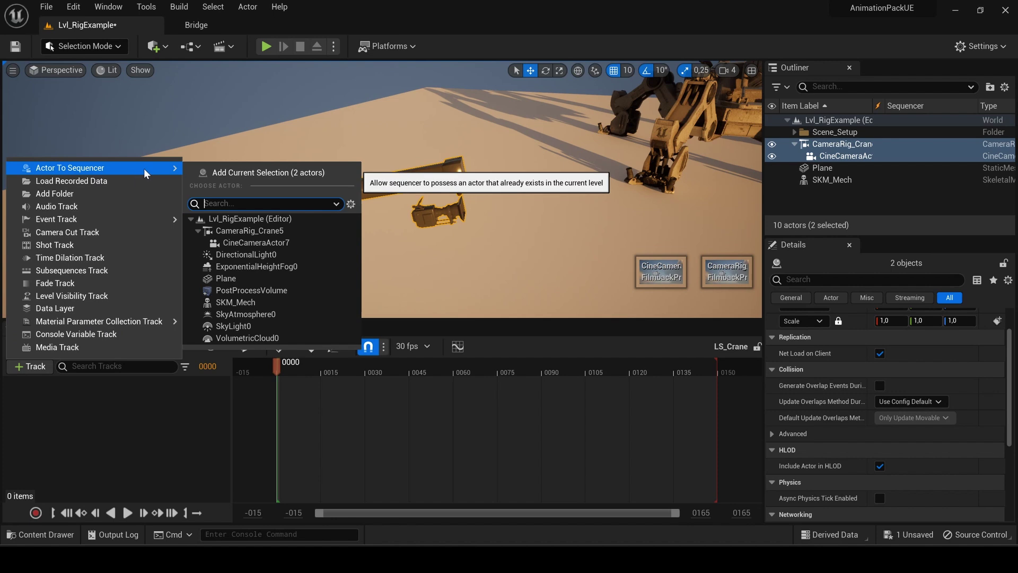
pyautogui.click(332, 176)
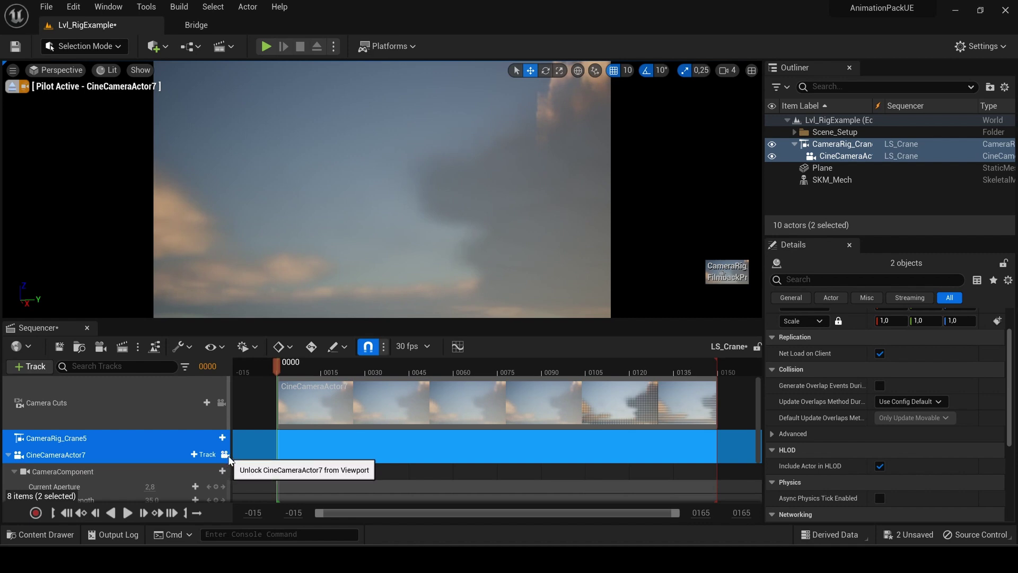
# Stop piloting the cine camera and frame the crane and the mech together in the viewport
pyautogui.click(13, 88)
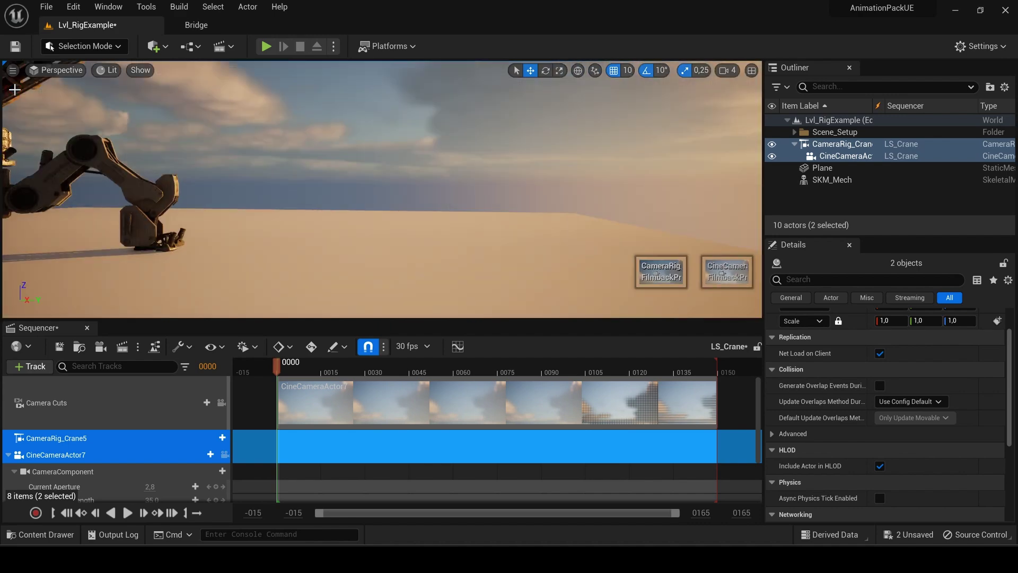
pyautogui.press('s')
pyautogui.press('d')
pyautogui.moveTo(382, 189); pyautogui.dragTo(191, 189, button='right')
pyautogui.scroll(1, 507, 205)
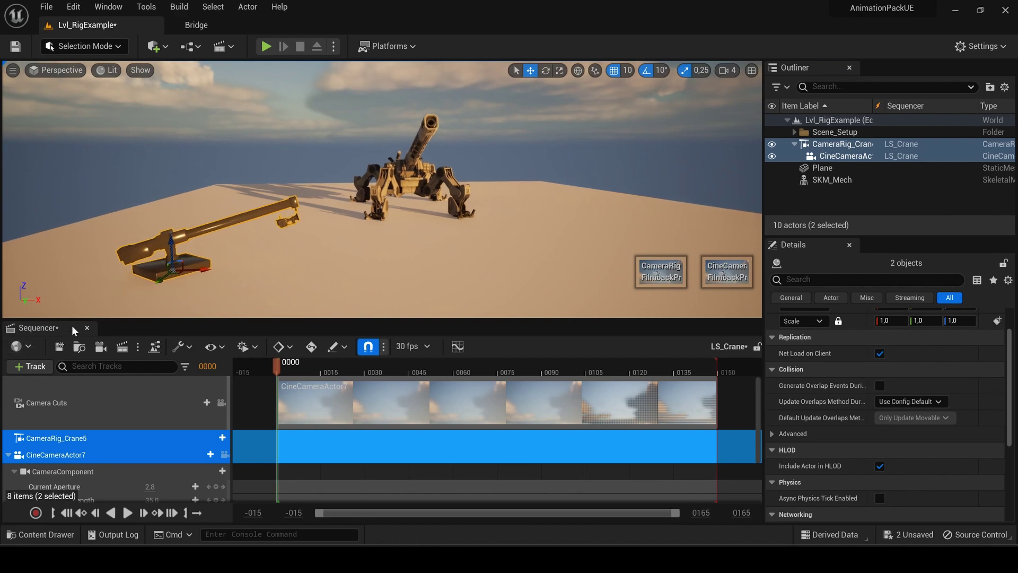
# Give Sequencer more height below the viewport and save the LS_Crane sequence
pyautogui.moveTo(112, 320); pyautogui.dragTo(122, 241)
pyautogui.click(59, 269)
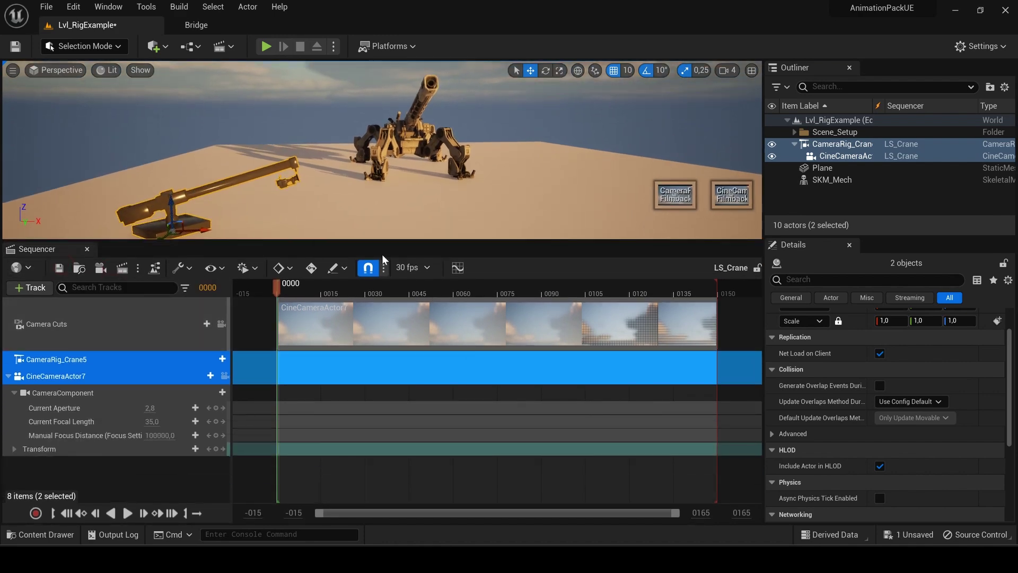
pyautogui.moveTo(342, 240); pyautogui.dragTo(342, 259)
# Collapse the cine camera's component and transform tracks in the sequence
pyautogui.click(35, 396)
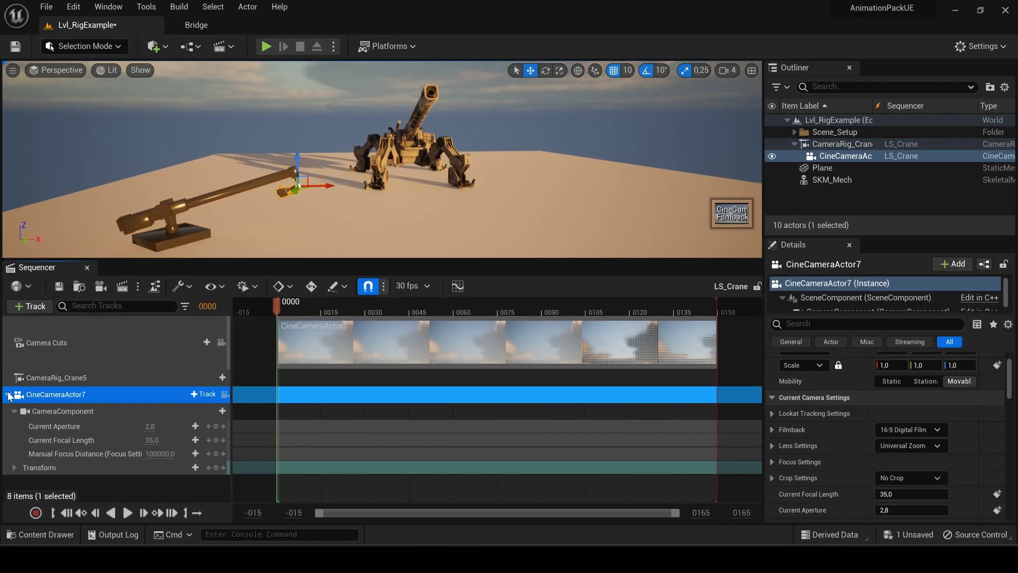
pyautogui.click(6, 395)
pyautogui.click(74, 378)
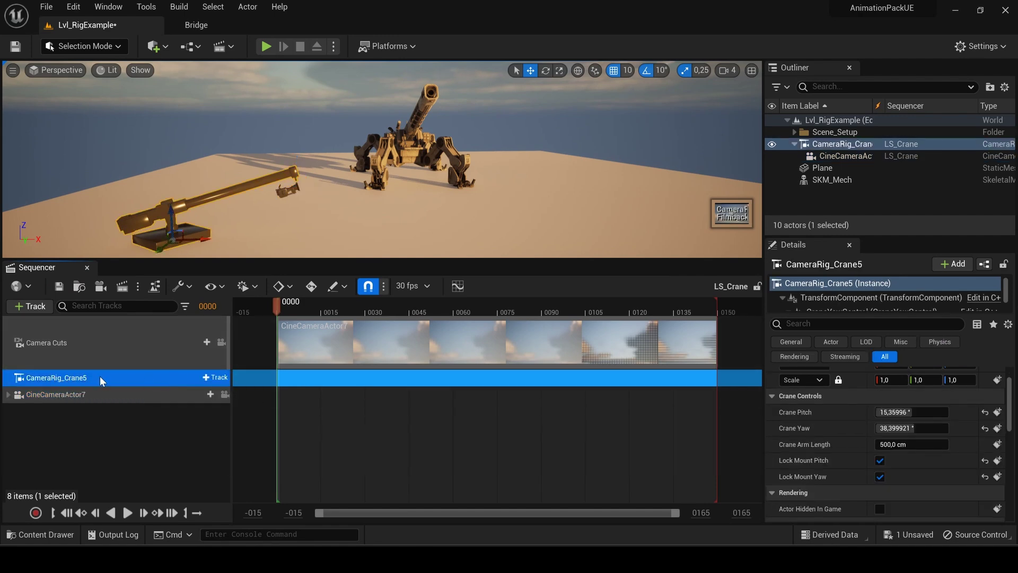
pyautogui.click(37, 396)
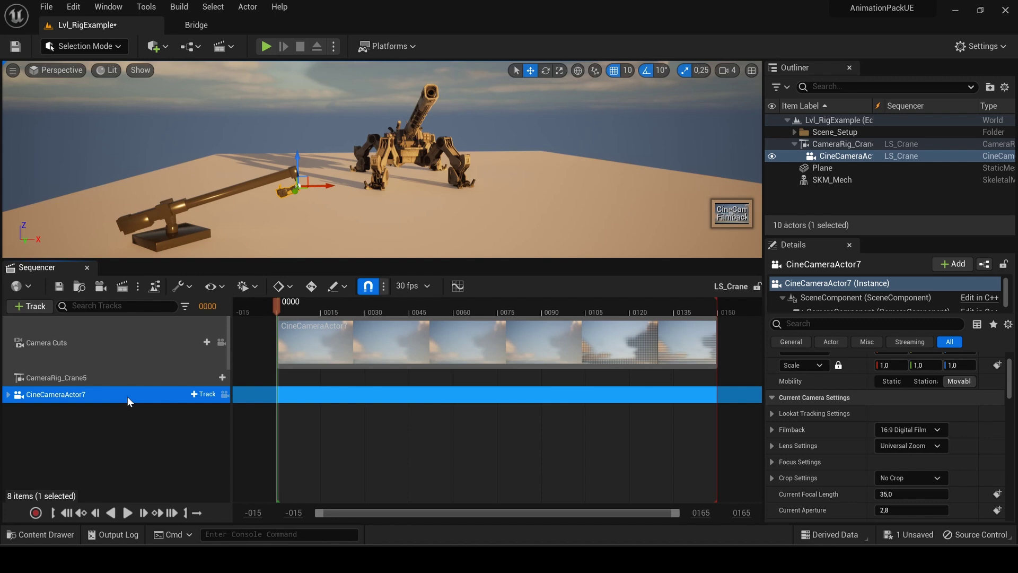
# Add keyframes for the crane's Crane Pitch and Crane Yaw properties at frame 0
pyautogui.click(90, 377)
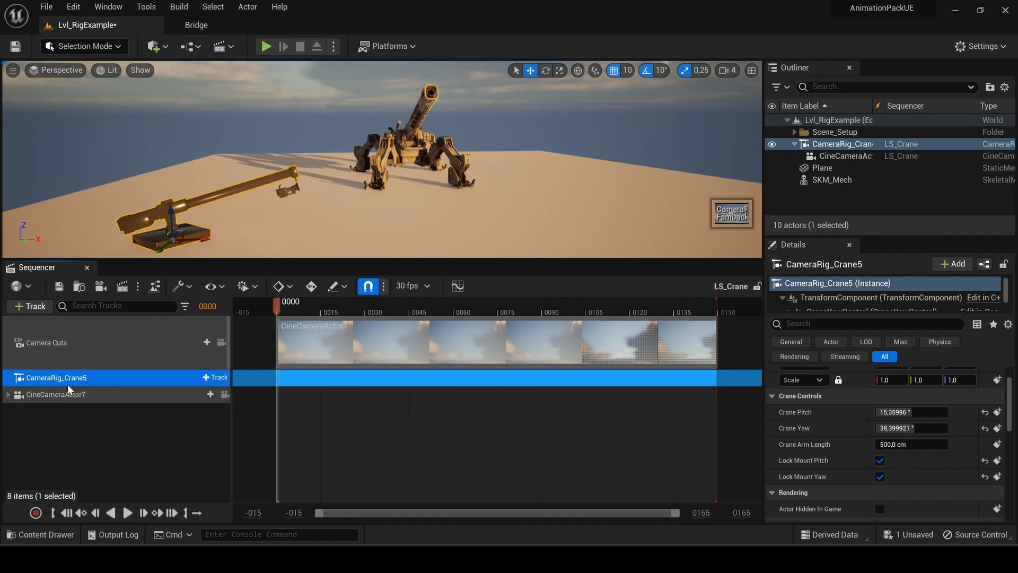
pyautogui.click(208, 377)
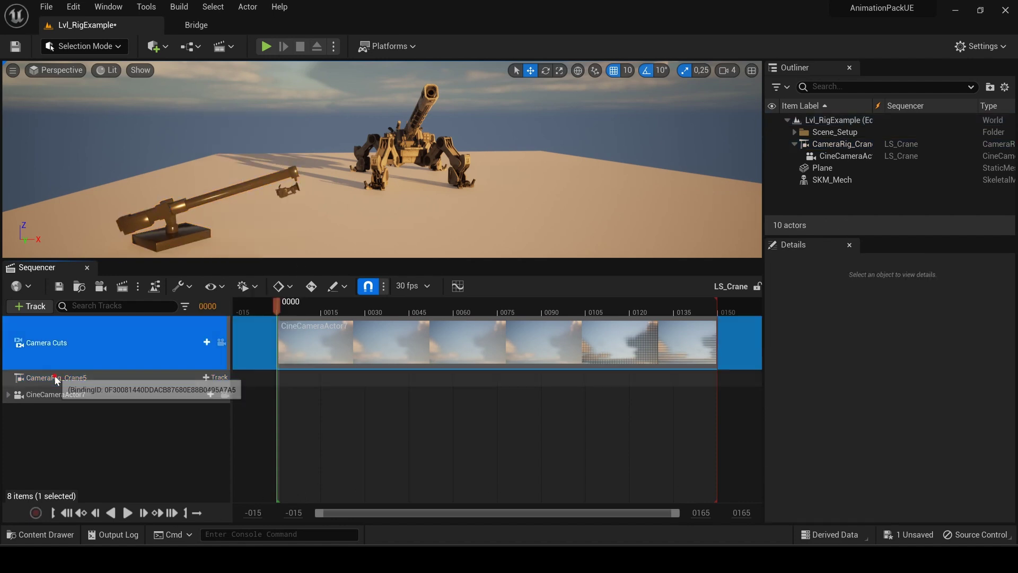
pyautogui.click(56, 379)
pyautogui.click(998, 430)
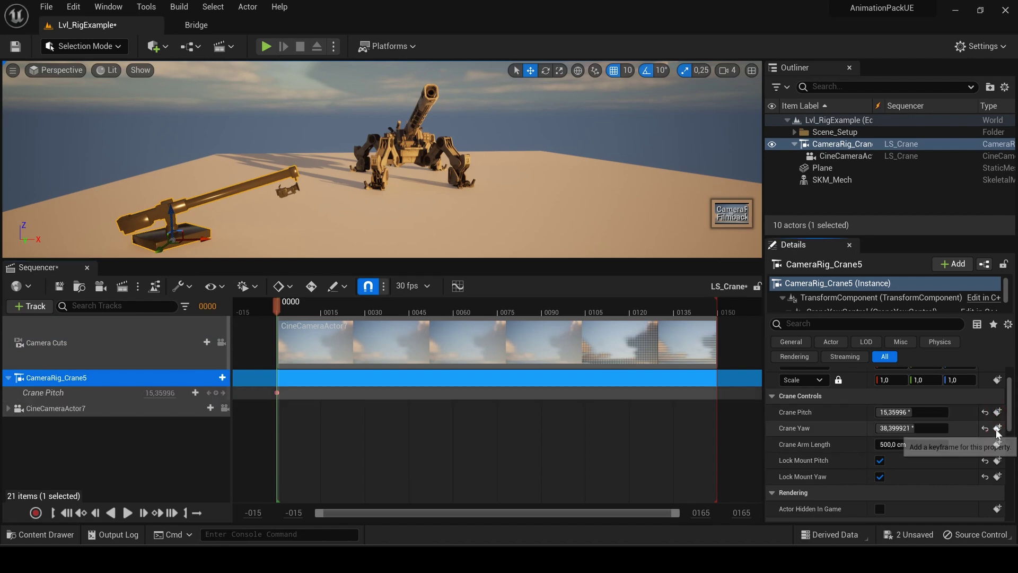
pyautogui.click(997, 429)
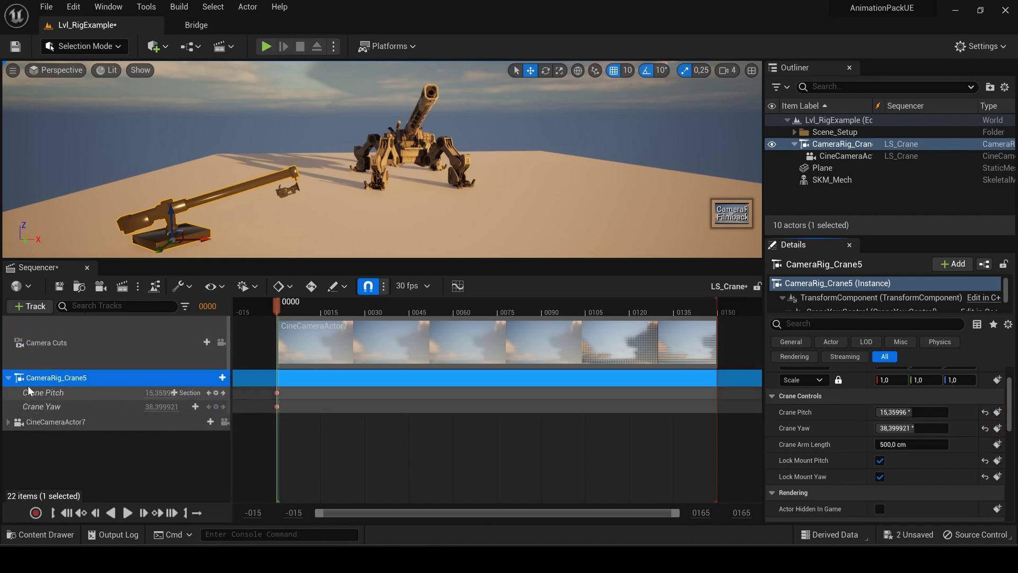
# Set the frame 0 keys to a crane pitch of about 9.23 and a crane yaw of about 16.53
pyautogui.moveTo(160, 393); pyautogui.dragTo(173, 393)
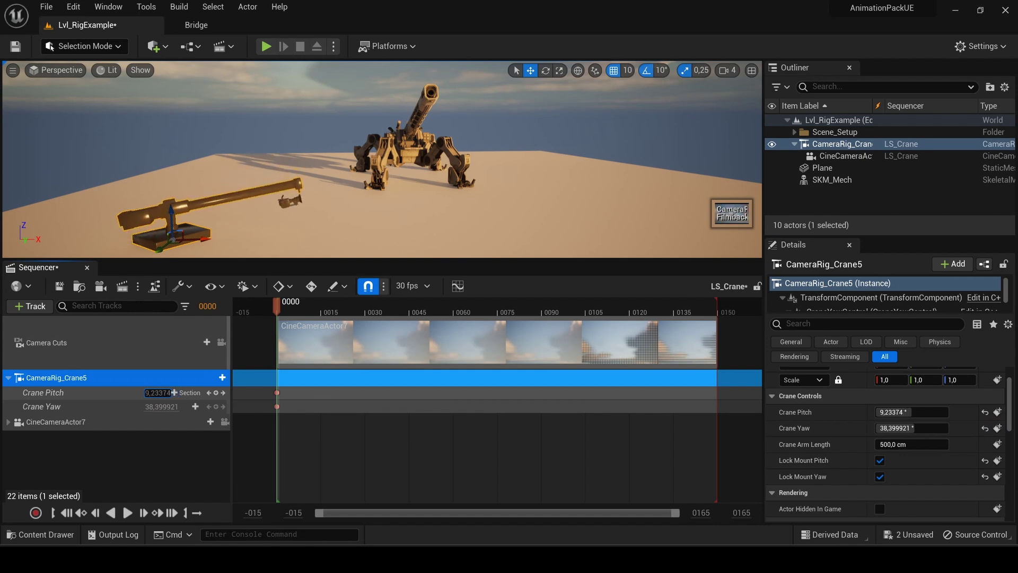
pyautogui.moveTo(174, 406); pyautogui.dragTo(174, 406)
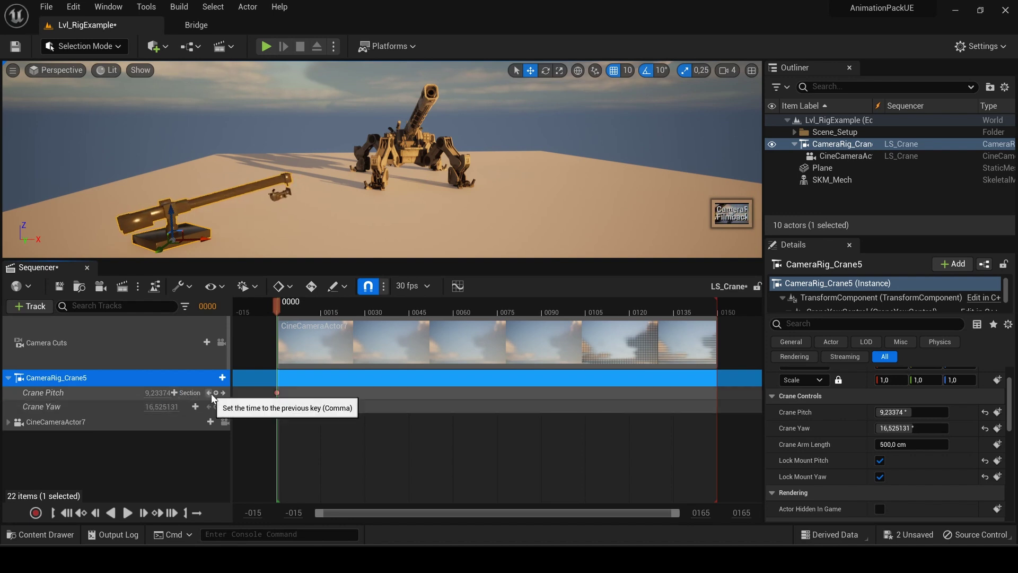
pyautogui.click(100, 423)
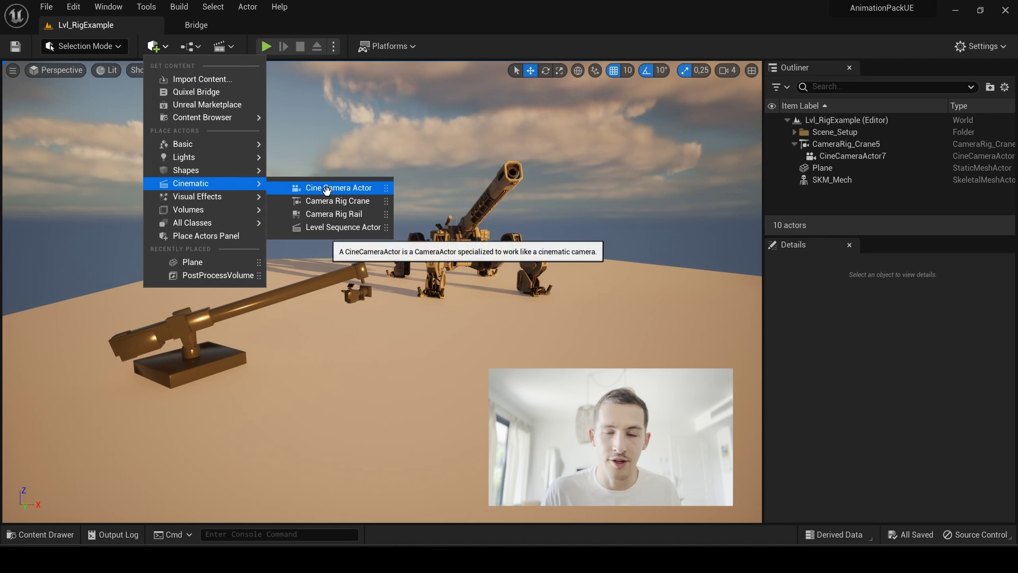
# Place another Cine Camera Actor and a Camera Rig Rail in the level, and frame the rail
pyautogui.click(330, 190)
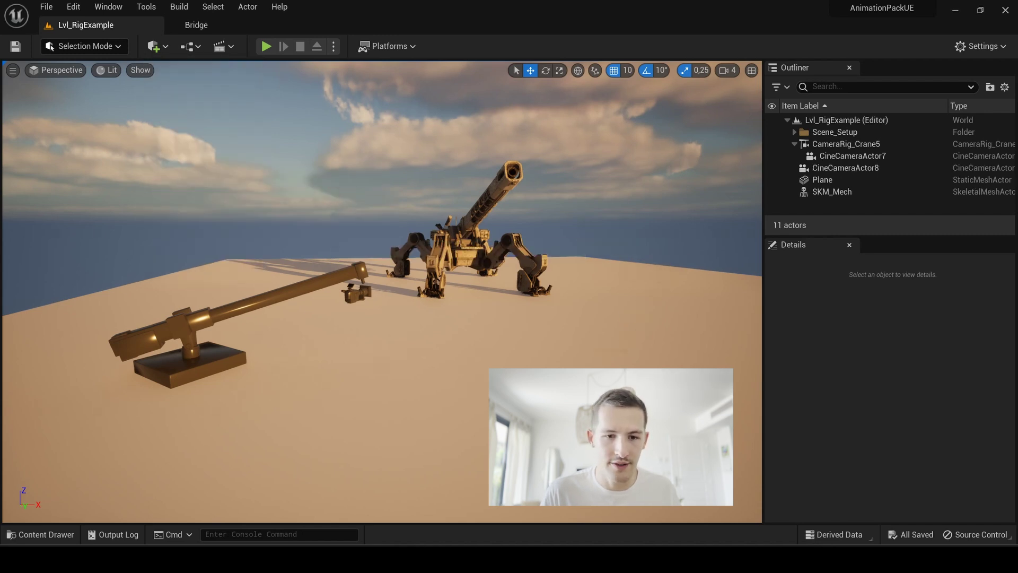
pyautogui.click(154, 47)
pyautogui.moveTo(213, 186)
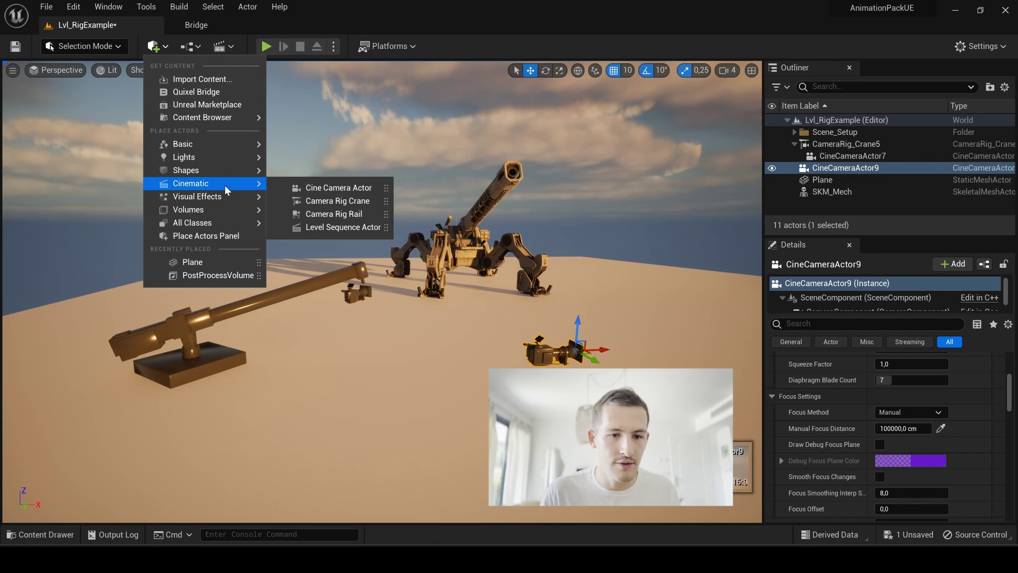
pyautogui.click(350, 215)
pyautogui.press('f')
pyautogui.keyDown('alt'); pyautogui.moveTo(562, 373); pyautogui.dragTo(382, 313); pyautogui.keyUp('alt')
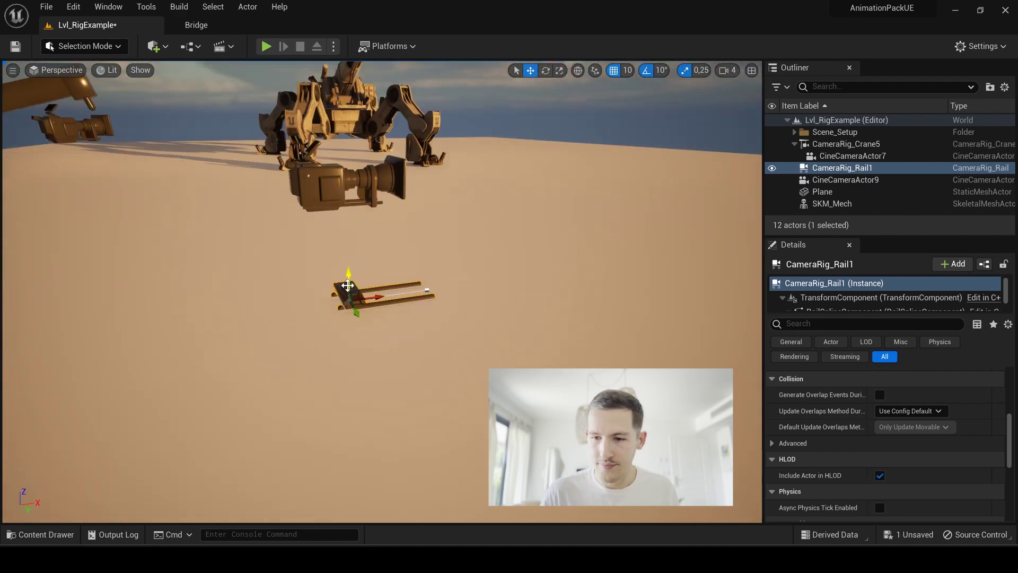
# Try moving the mount along the rail with Current Position on Rail
pyautogui.scroll(6, 889, 432)
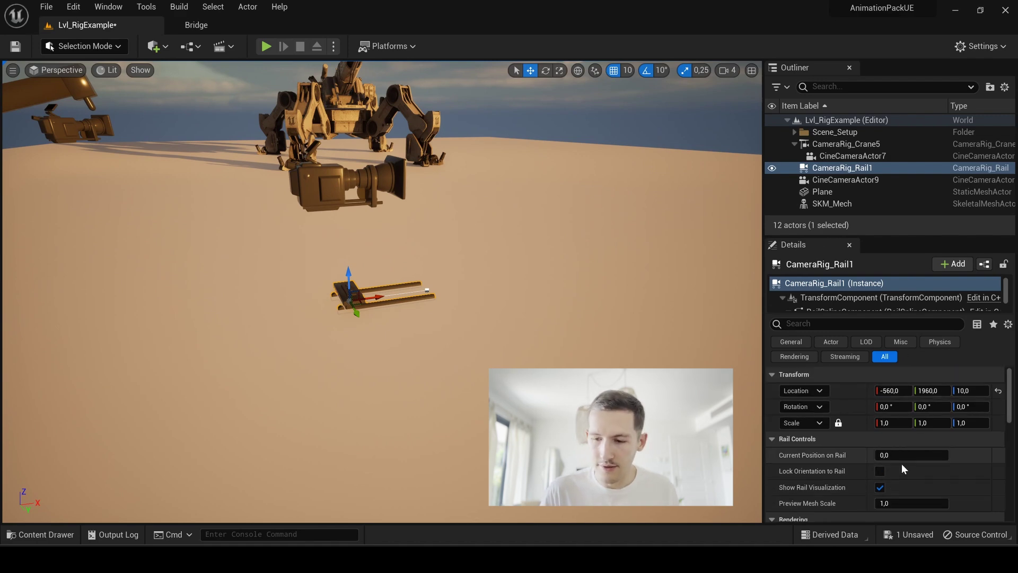
pyautogui.scroll(-2, 794, 447)
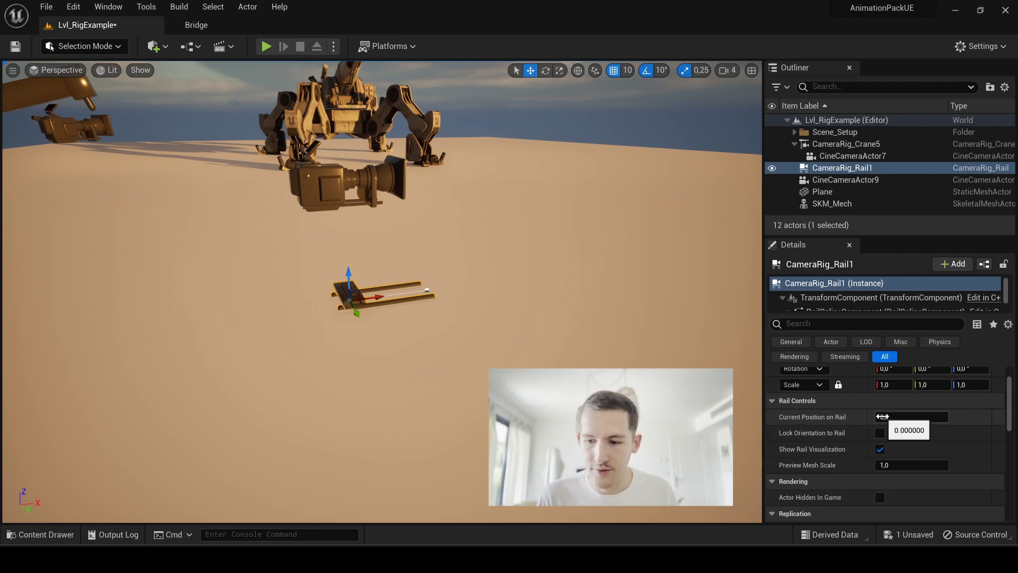
pyautogui.moveTo(881, 417)
pyautogui.mouseDown()
pyautogui.moveTo(936, 417)
pyautogui.moveTo(883, 417)
pyautogui.mouseUp()
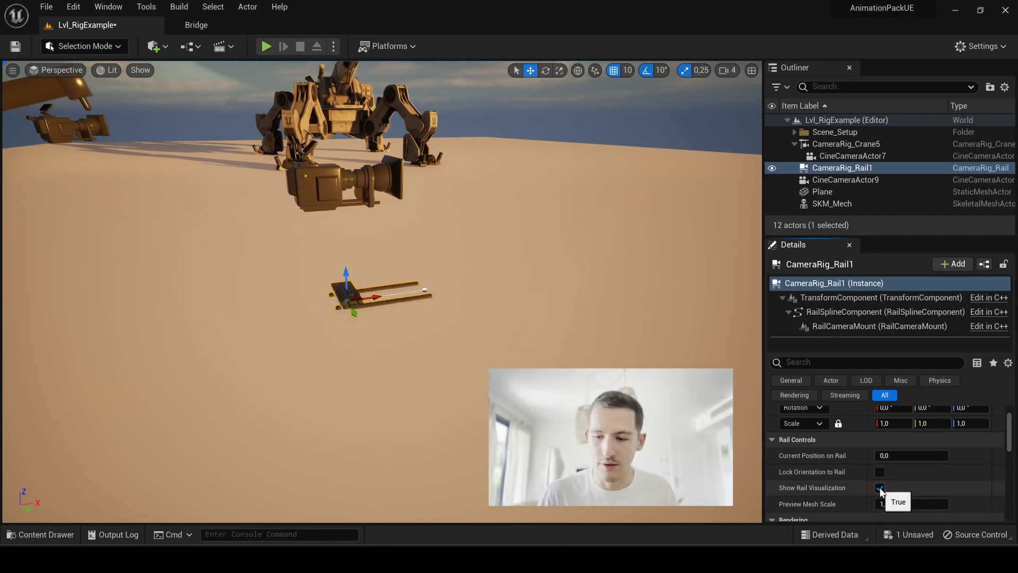
# Try hiding the rail visualization and enlarging the preview mesh scale, restoring both to their defaults
pyautogui.click(880, 488)
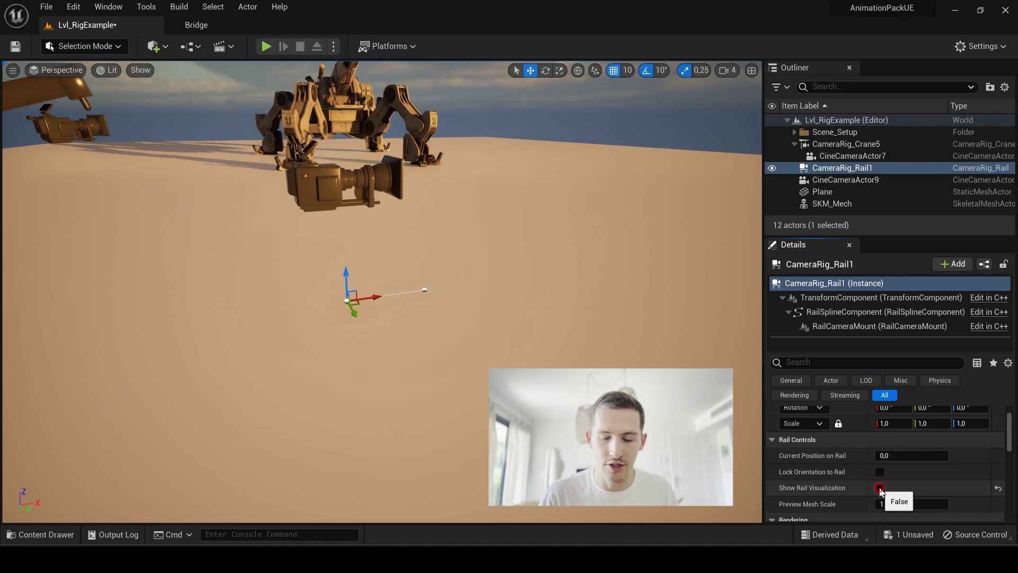
pyautogui.click(880, 487)
pyautogui.moveTo(881, 504)
pyautogui.mouseDown()
pyautogui.moveTo(902, 504)
pyautogui.moveTo(892, 504)
pyautogui.mouseUp()
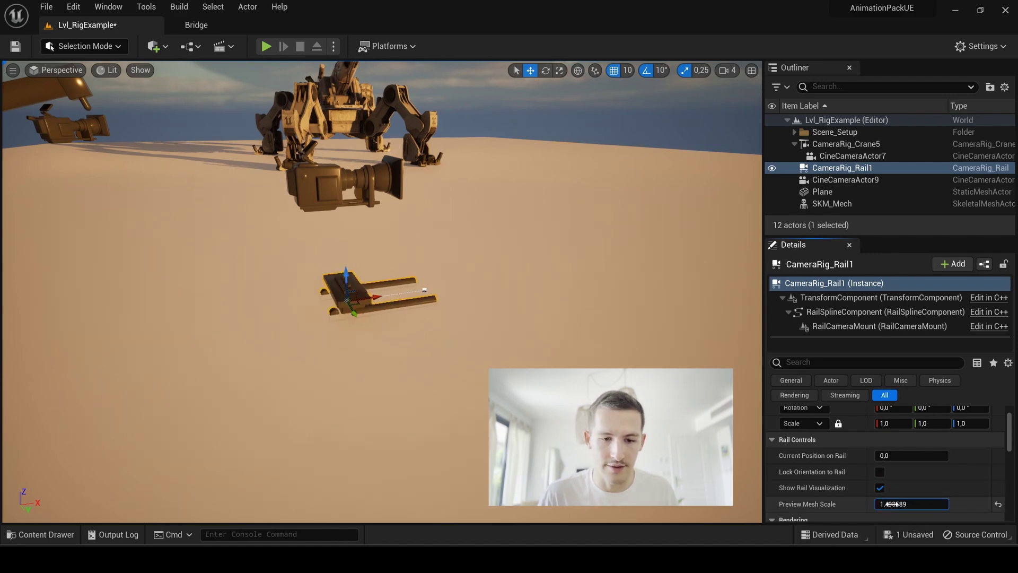
pyautogui.click(999, 505)
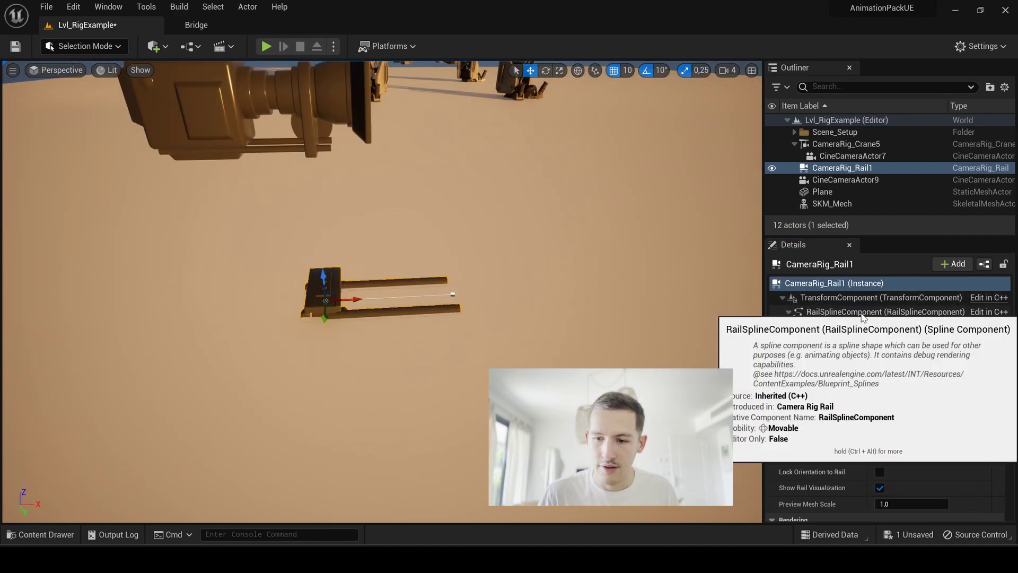
# Select the spline point at the rail's free end and pull out a duplicate of it to lengthen the track
pyautogui.scroll(-3, 470, 311)
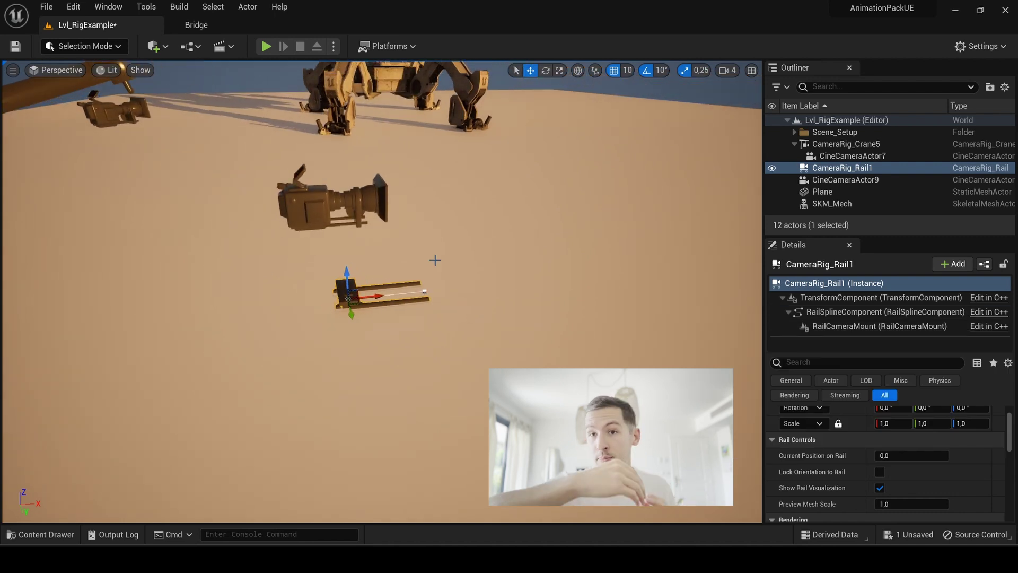
pyautogui.click(425, 293)
pyautogui.keyDown('alt'); pyautogui.moveTo(503, 287); pyautogui.dragTo(469, 344); pyautogui.keyUp('alt')
pyautogui.click(344, 298)
pyautogui.click(432, 290)
pyautogui.keyDown('alt'); pyautogui.moveTo(600, 349); pyautogui.dragTo(525, 307); pyautogui.keyUp('alt')
pyautogui.keyDown('alt'); pyautogui.moveTo(543, 324); pyautogui.dragTo(543, 325, button='right'); pyautogui.keyUp('alt')
pyautogui.keyDown('alt'); pyautogui.moveTo(543, 325); pyautogui.dragTo(439, 327); pyautogui.keyUp('alt')
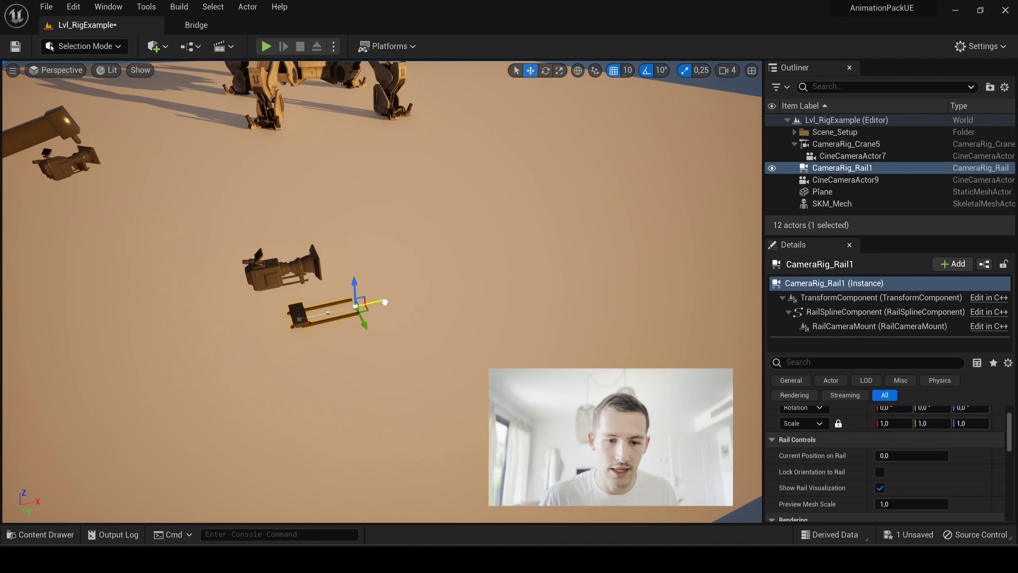
pyautogui.moveTo(385, 302); pyautogui.dragTo(536, 261)
# Rotate the rail's new end point to bend the track into a curve, and switch the transform gizmo to local space
pyautogui.press('e')
pyautogui.moveTo(518, 311); pyautogui.dragTo(473, 255)
pyautogui.press('w')
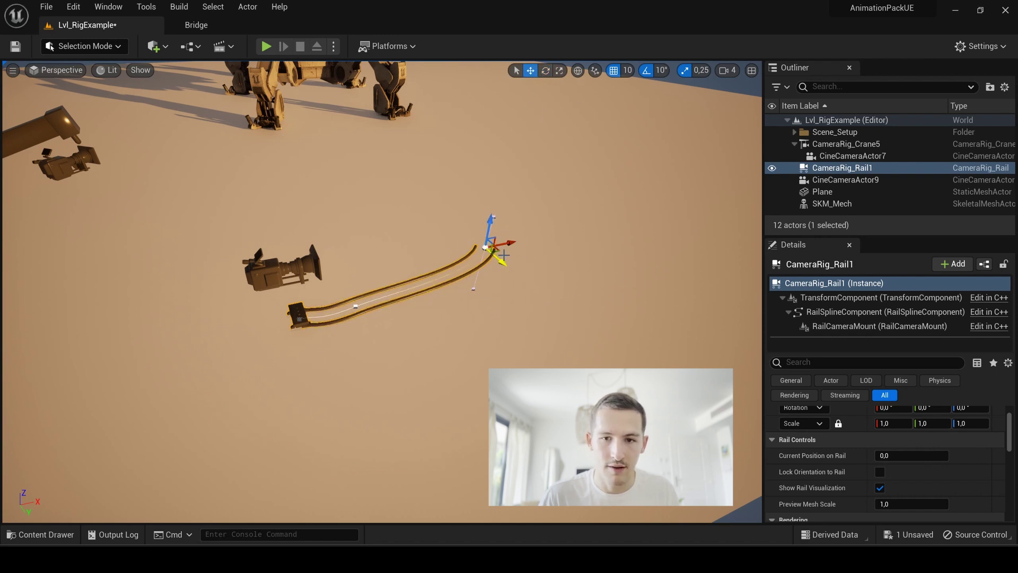
pyautogui.click(578, 71)
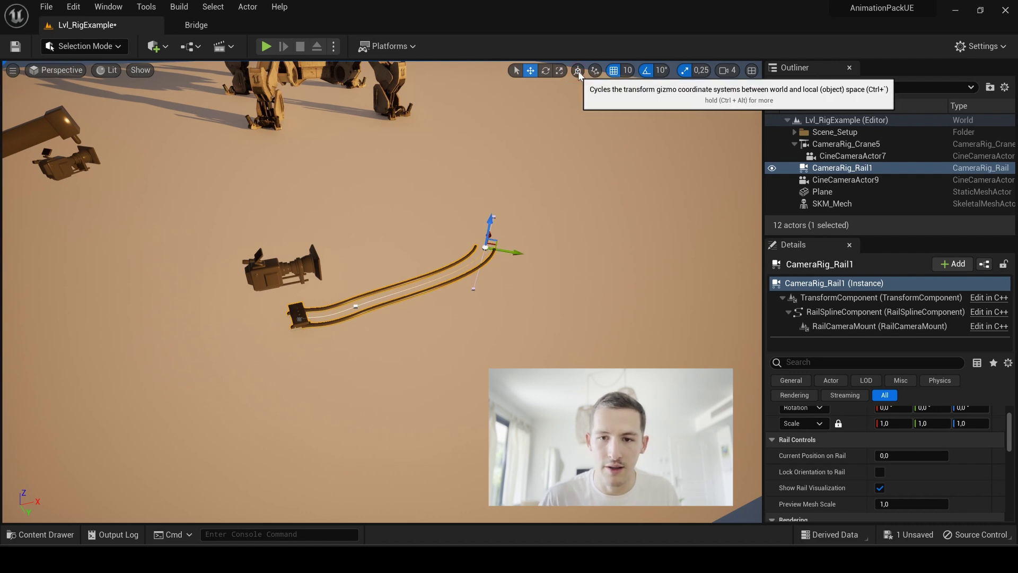
pyautogui.moveTo(598, 196); pyautogui.dragTo(652, 240, button='right')
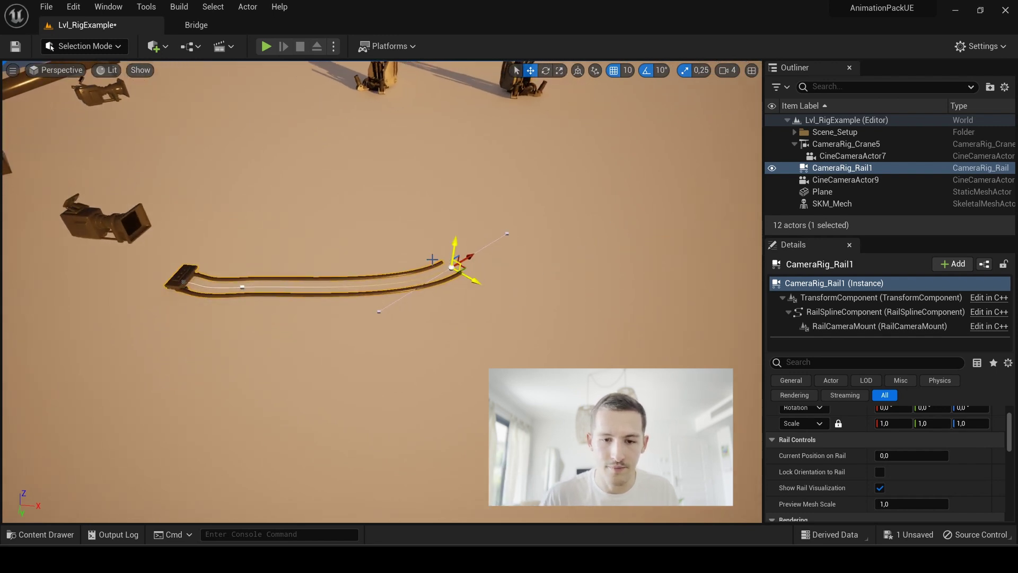
pyautogui.moveTo(368, 303); pyautogui.dragTo(366, 306, button='right')
# Extend the rail from its end point with another spline point and rotate it to form an S-shaped track
pyautogui.click(313, 297)
pyautogui.moveTo(334, 282); pyautogui.dragTo(305, 284)
pyautogui.click(377, 249)
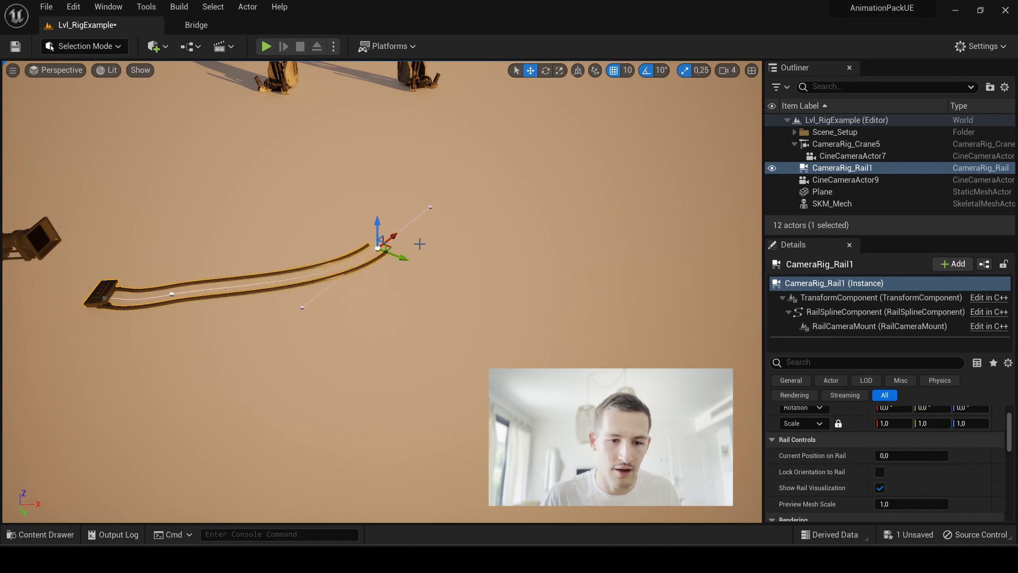
pyautogui.keyDown('alt'); pyautogui.moveTo(394, 236); pyautogui.dragTo(450, 184); pyautogui.keyUp('alt')
pyautogui.press('e')
pyautogui.press('s')
pyautogui.moveTo(545, 227); pyautogui.dragTo(544, 183, button='right')
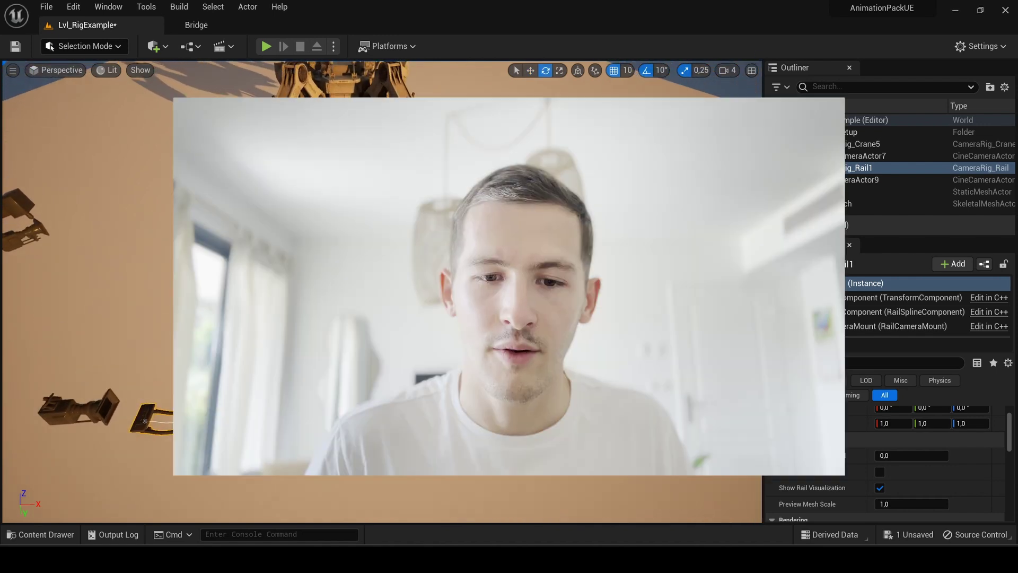
# Open the Spline Generation panel for the rail's last spline point and move it clear of the track
pyautogui.click(663, 202)
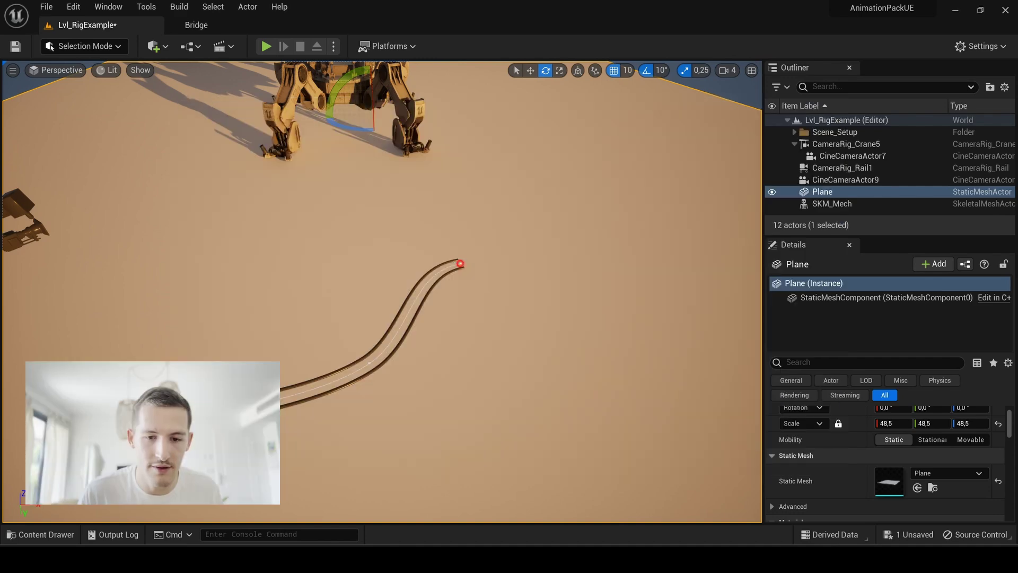
pyautogui.click(460, 264)
pyautogui.scroll(2, 464, 231)
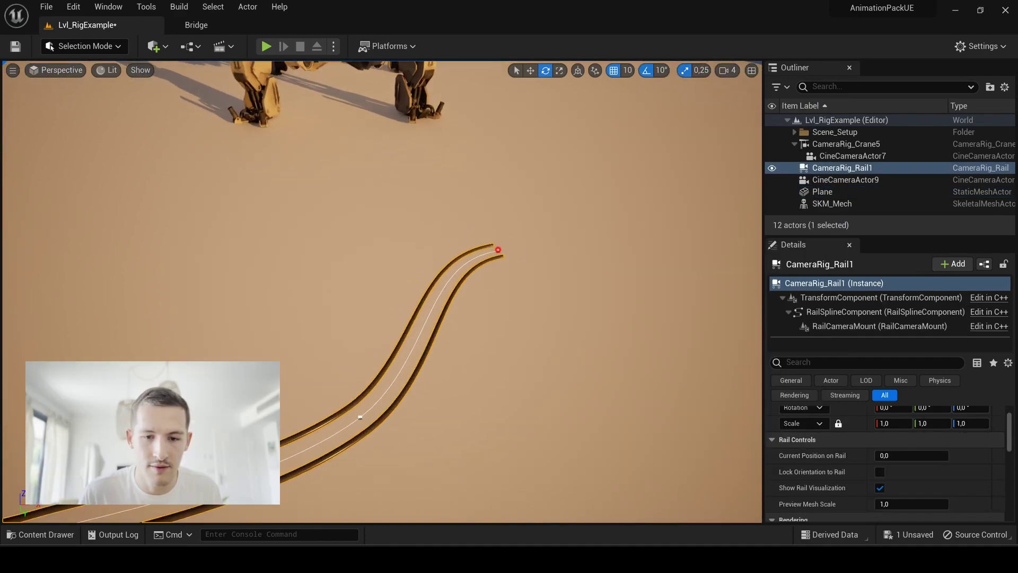
pyautogui.click(498, 249)
pyautogui.rightClick(499, 250)
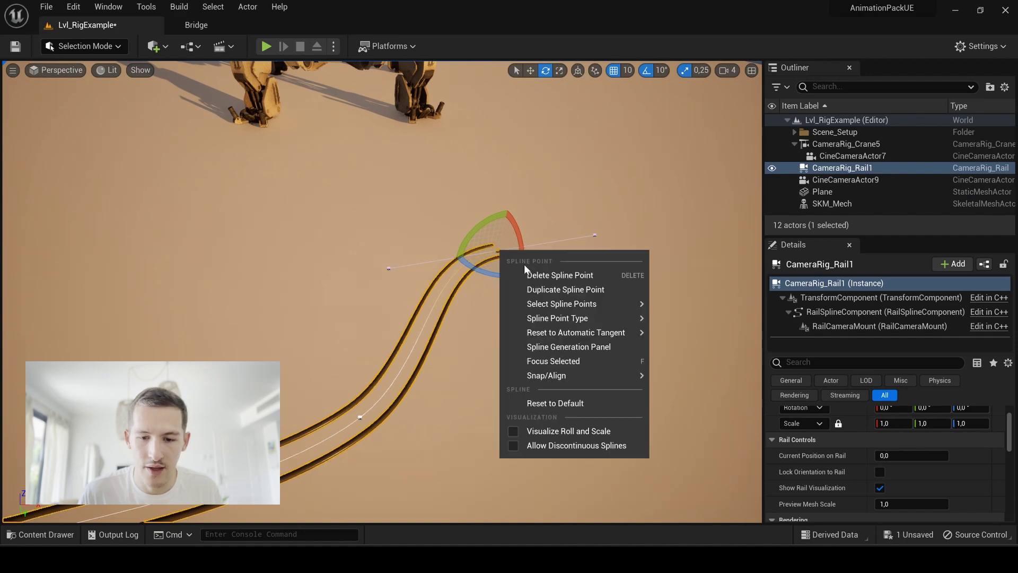
pyautogui.click(568, 347)
pyautogui.moveTo(914, 535); pyautogui.dragTo(655, 266)
pyautogui.moveTo(508, 332); pyautogui.dragTo(548, 339, button='right')
pyautogui.moveTo(679, 265); pyautogui.dragTo(677, 164)
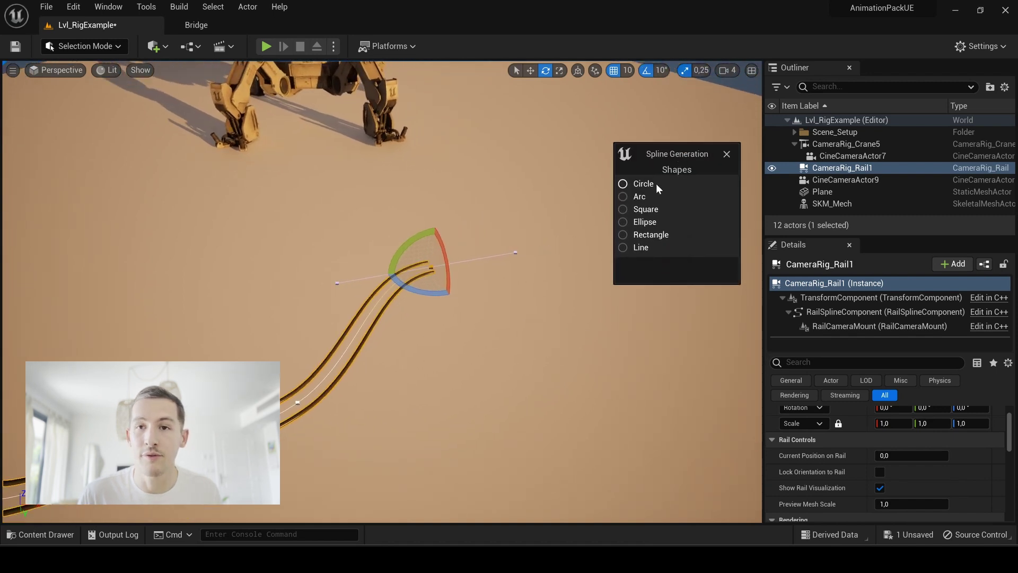
# Try the Circle, Arc, Square, Ellipse, Rectangle and Line shapes at the rail's end, returning to Circle
pyautogui.click(625, 183)
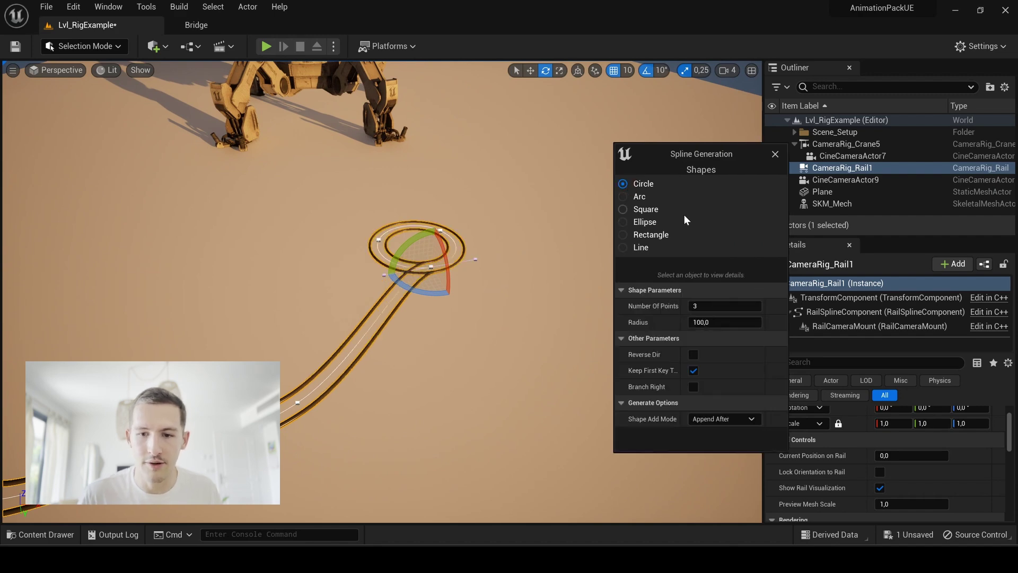
pyautogui.click(624, 197)
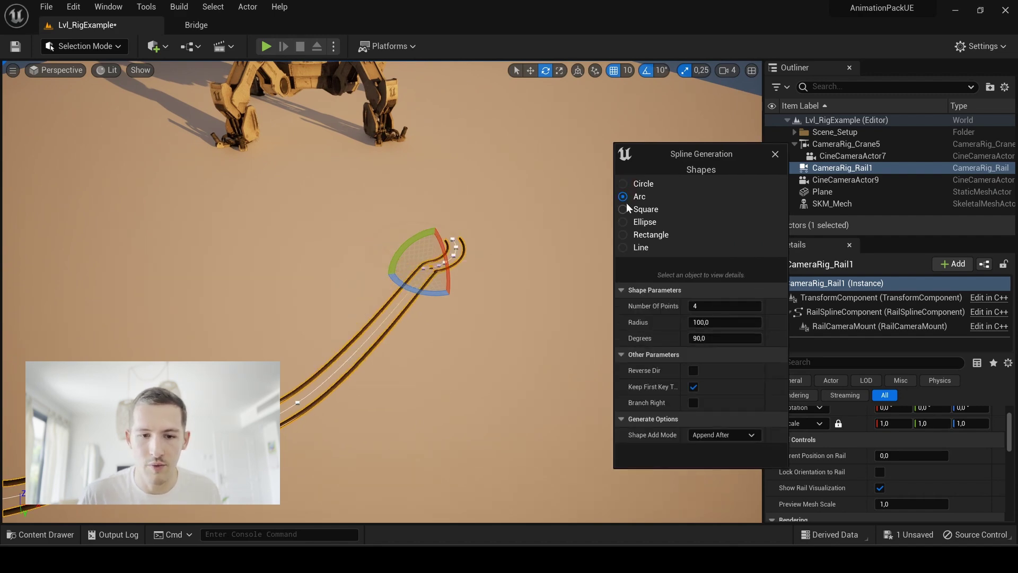
pyautogui.click(624, 210)
pyautogui.click(626, 222)
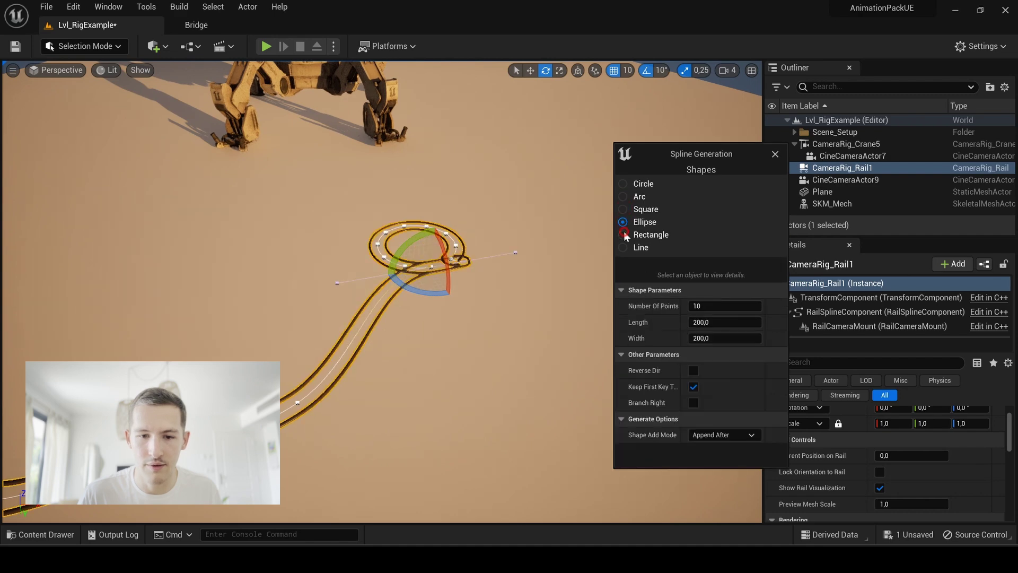
pyautogui.click(623, 234)
pyautogui.click(626, 247)
pyautogui.click(624, 183)
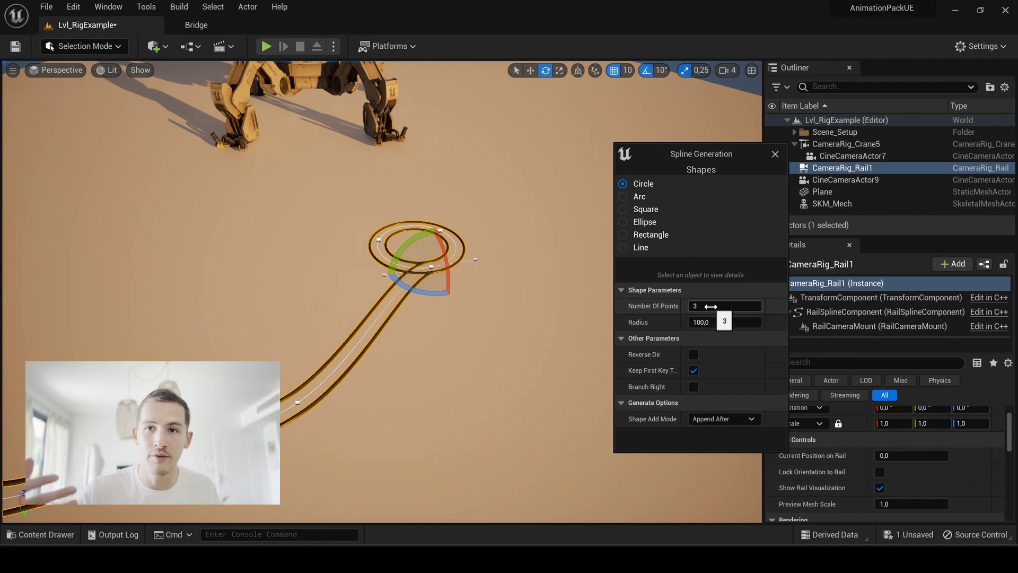
# Try a circle radius of about 321.34, toggle Reverse Dir and Branch Right, and view the Shape Add Mode options
pyautogui.moveTo(705, 322); pyautogui.dragTo(740, 322)
pyautogui.click(694, 354)
pyautogui.click(694, 354)
pyautogui.click(697, 388)
pyautogui.click(697, 388)
pyautogui.click(695, 387)
pyautogui.click(694, 387)
pyautogui.click(737, 419)
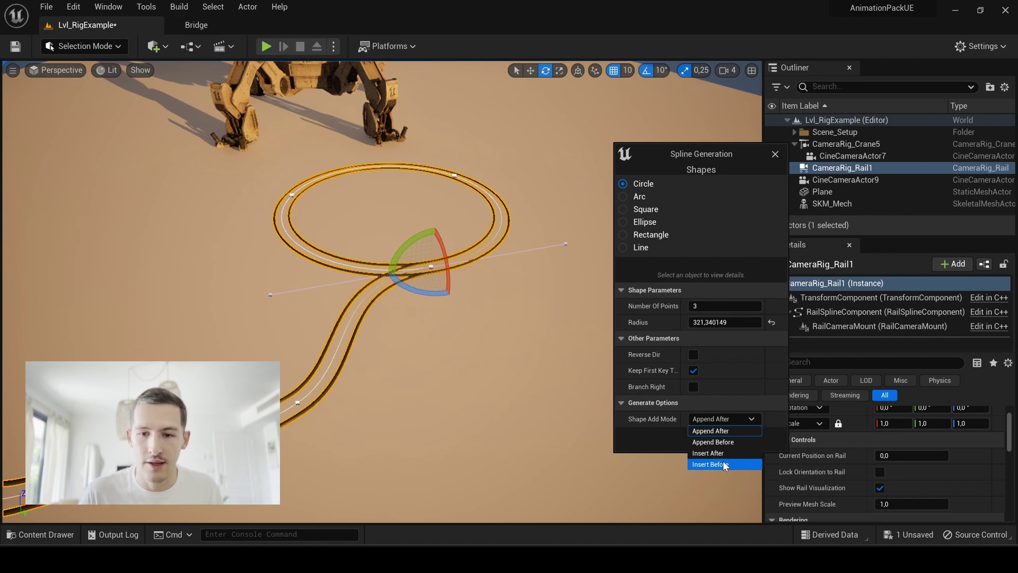
# Append an Arc shape to the rail's end, enlarge it so the track sweeps around behind the mech, and close Spline Generation
pyautogui.click(625, 195)
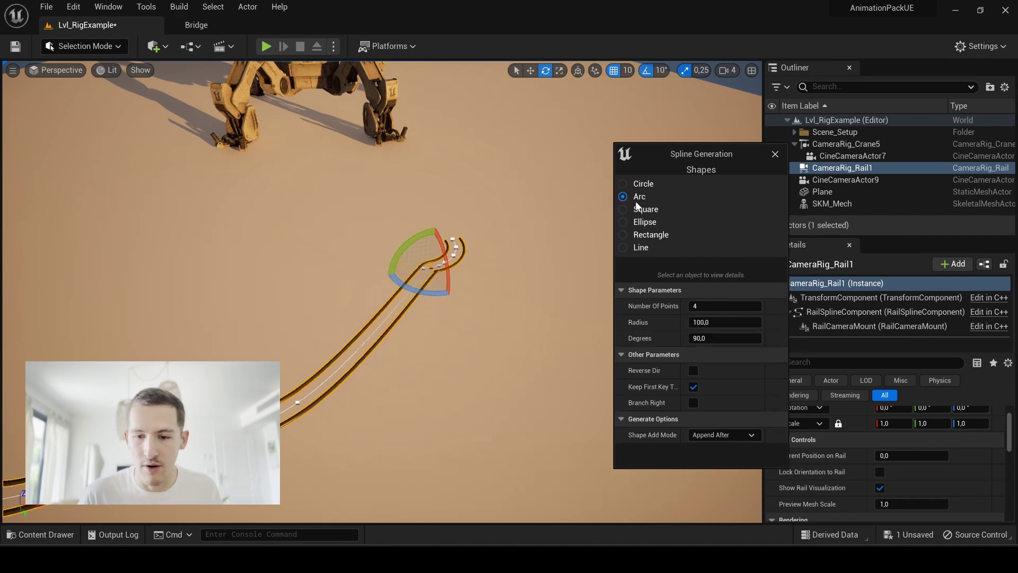
pyautogui.moveTo(701, 339); pyautogui.dragTo(704, 305)
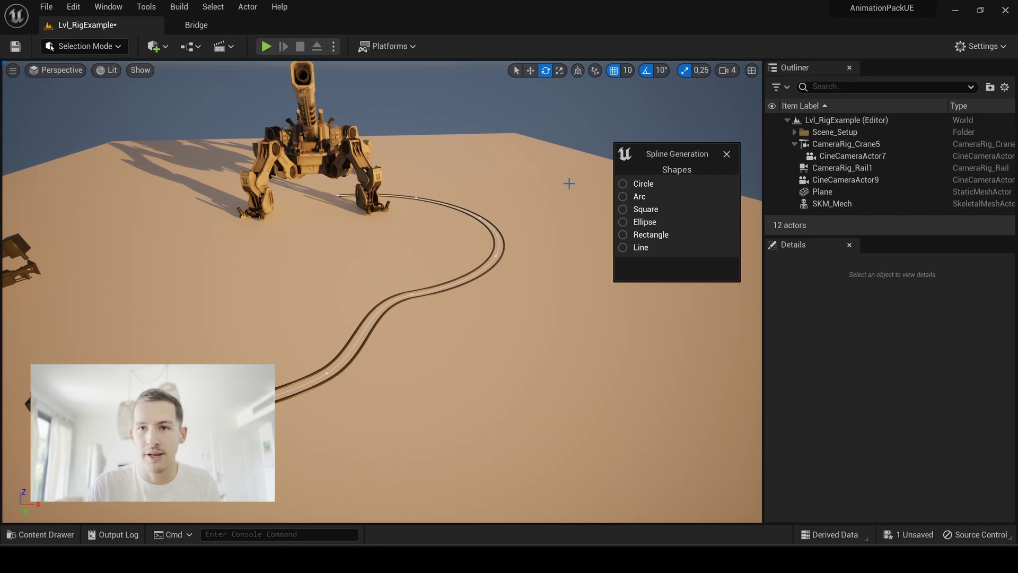
pyautogui.click(727, 154)
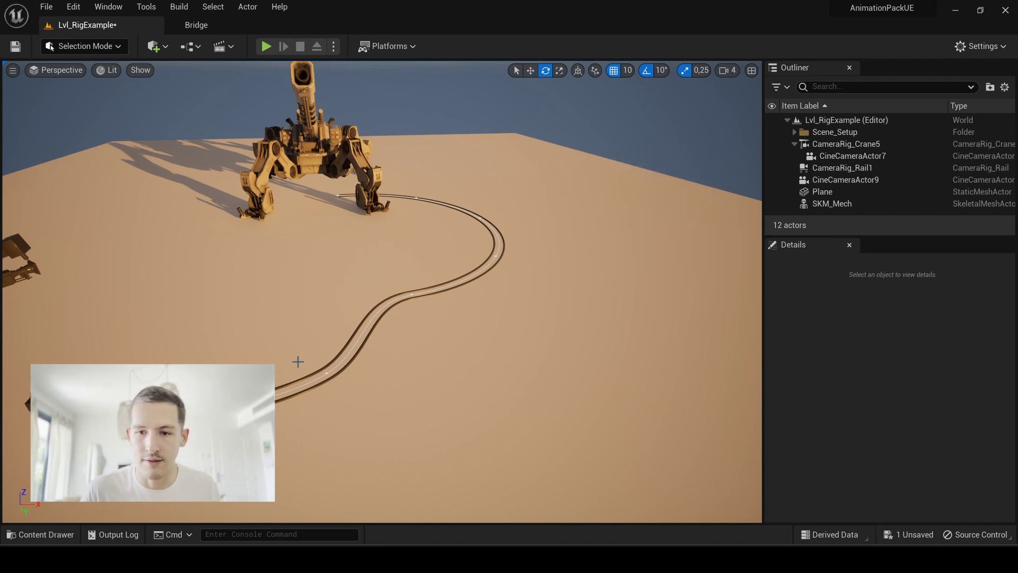
# Attach CineCameraActor9 to CameraRig_Rail1
pyautogui.moveTo(291, 365)
pyautogui.mouseDown(button='right')
pyautogui.moveTo(249, 377)
pyautogui.moveTo(291, 366)
pyautogui.moveTo(281, 355)
pyautogui.mouseUp(button='right')
pyautogui.click(211, 278)
pyautogui.press('f')
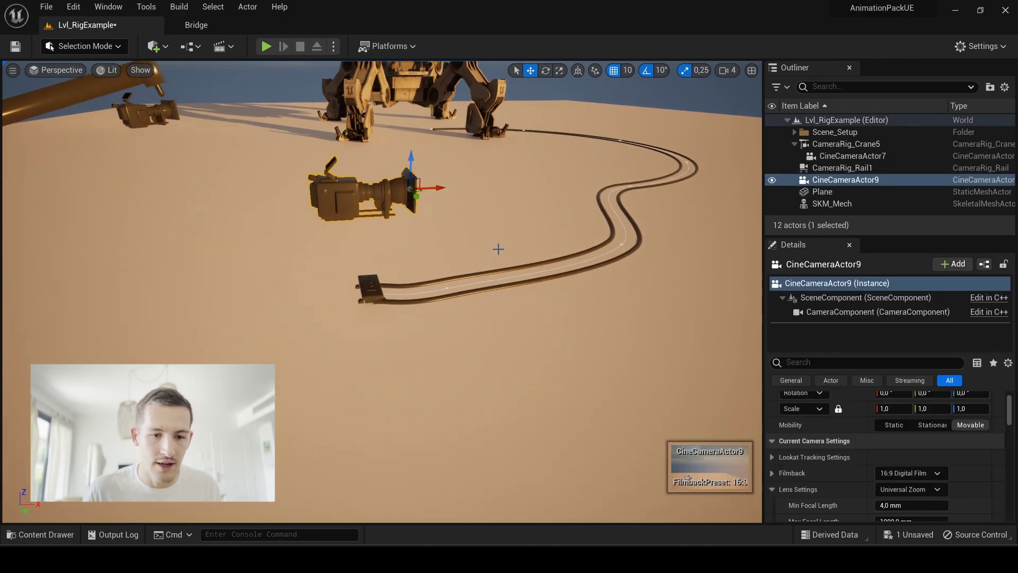
pyautogui.keyDown('alt'); pyautogui.moveTo(483, 246); pyautogui.dragTo(495, 242); pyautogui.keyUp('alt')
pyautogui.rightClick(364, 237)
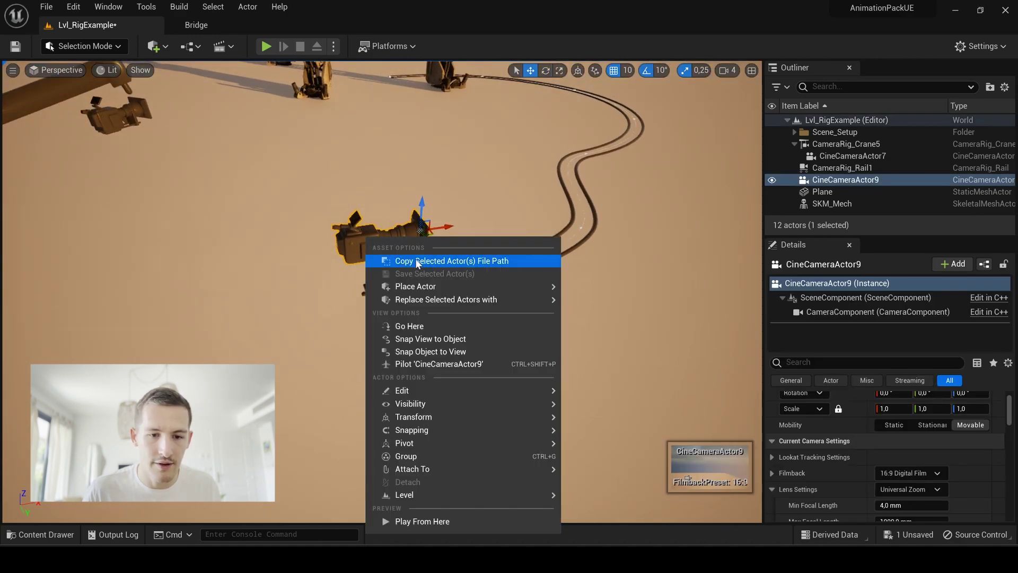
pyautogui.moveTo(425, 403)
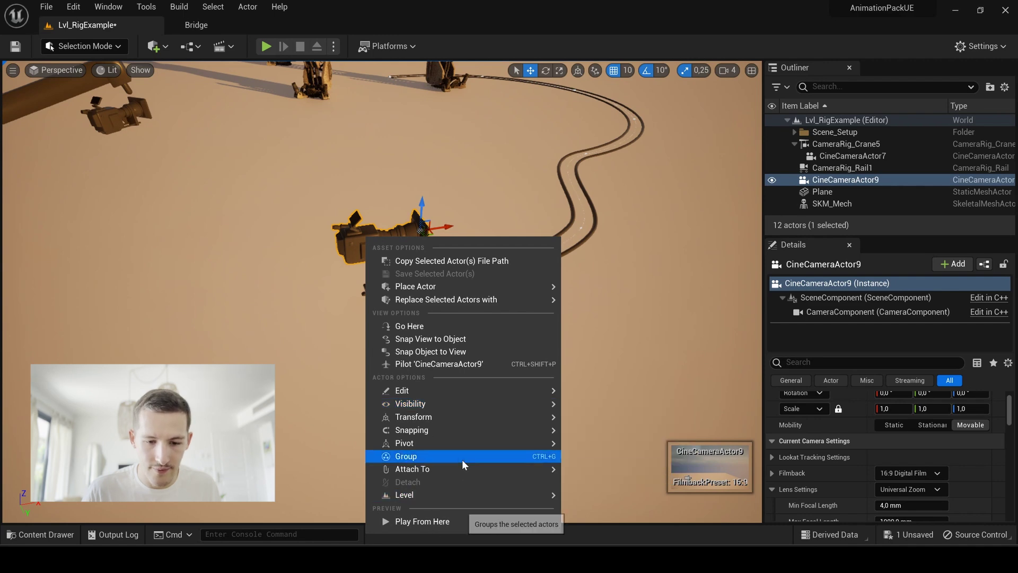
pyautogui.moveTo(509, 469)
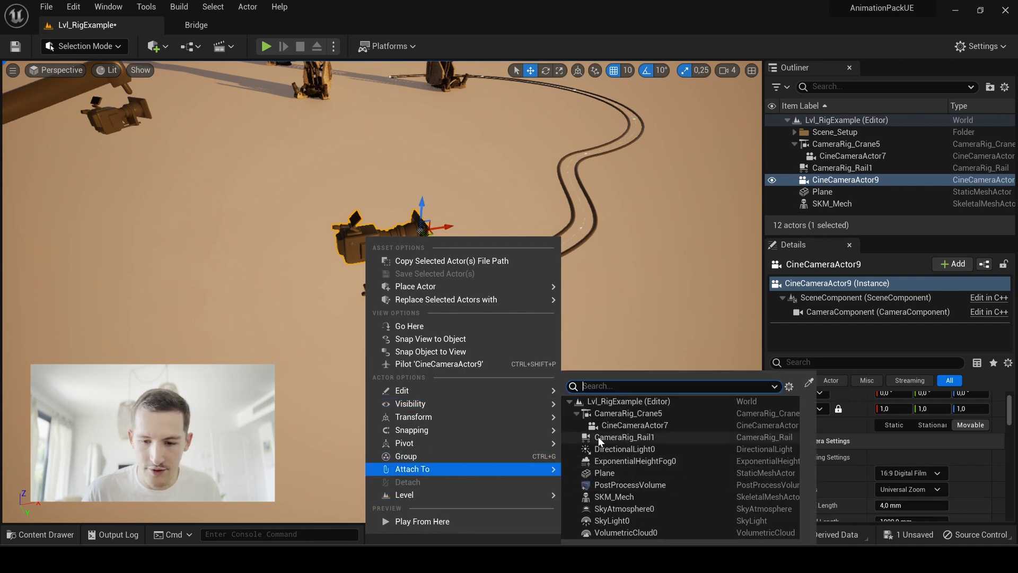
pyautogui.click(653, 440)
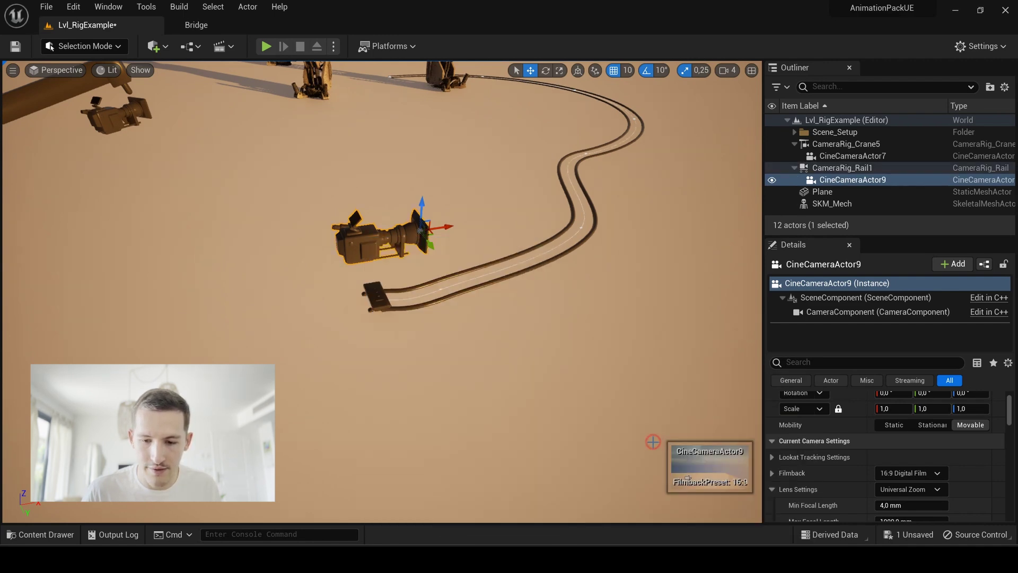
# Try moving the attached camera along CameraRig_Rail1 with Current Position on Rail, returning it to 0
pyautogui.moveTo(614, 319); pyautogui.dragTo(605, 303, button='right')
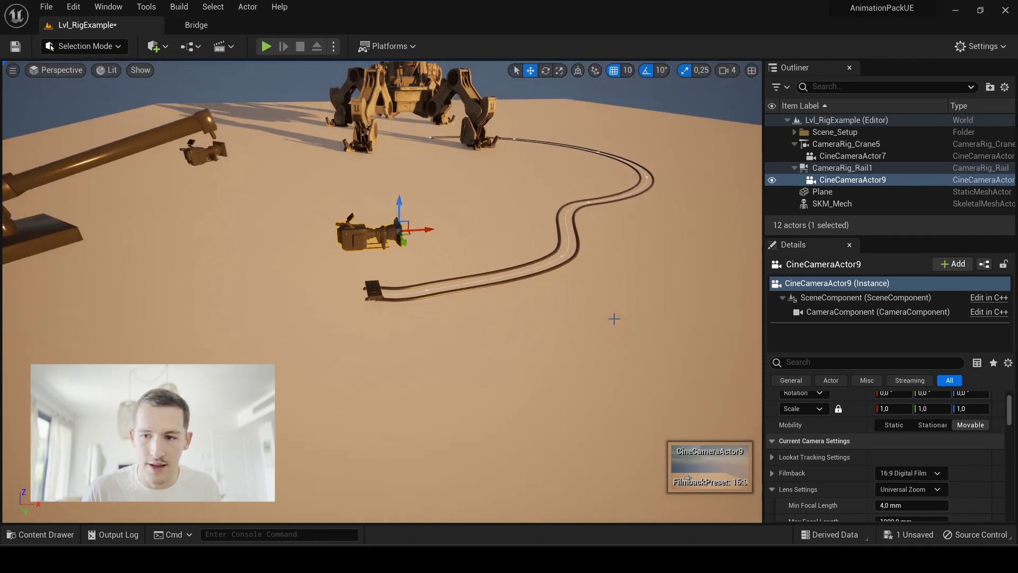
pyautogui.click(376, 286)
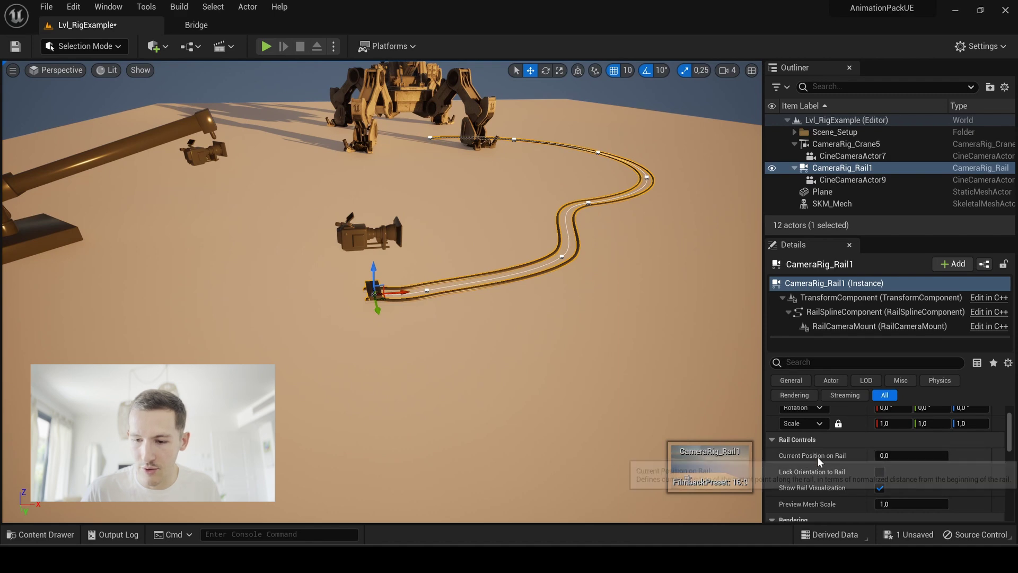
pyautogui.moveTo(883, 456)
pyautogui.mouseDown()
pyautogui.moveTo(945, 455)
pyautogui.moveTo(876, 456)
pyautogui.mouseUp()
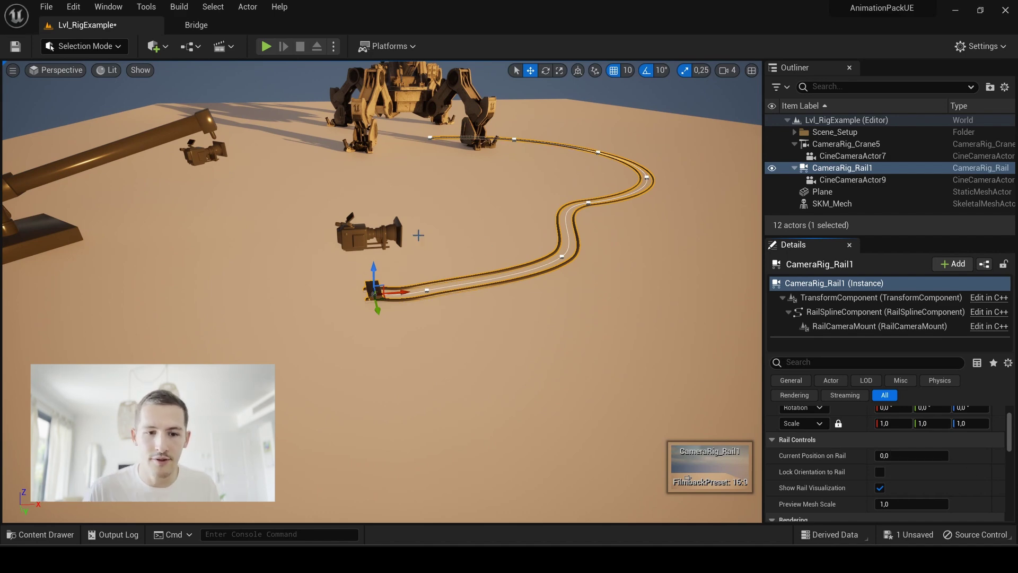
# Reset the location of CineCameraActor9 to the rail mount and raise it to a Z location of 96
pyautogui.click(377, 235)
pyautogui.scroll(2, 928, 456)
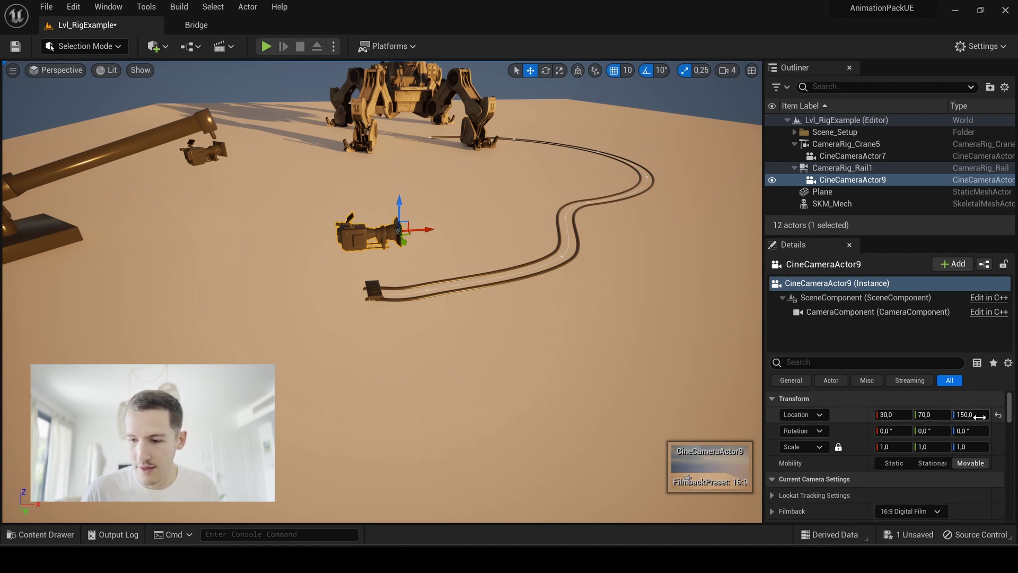
pyautogui.click(999, 415)
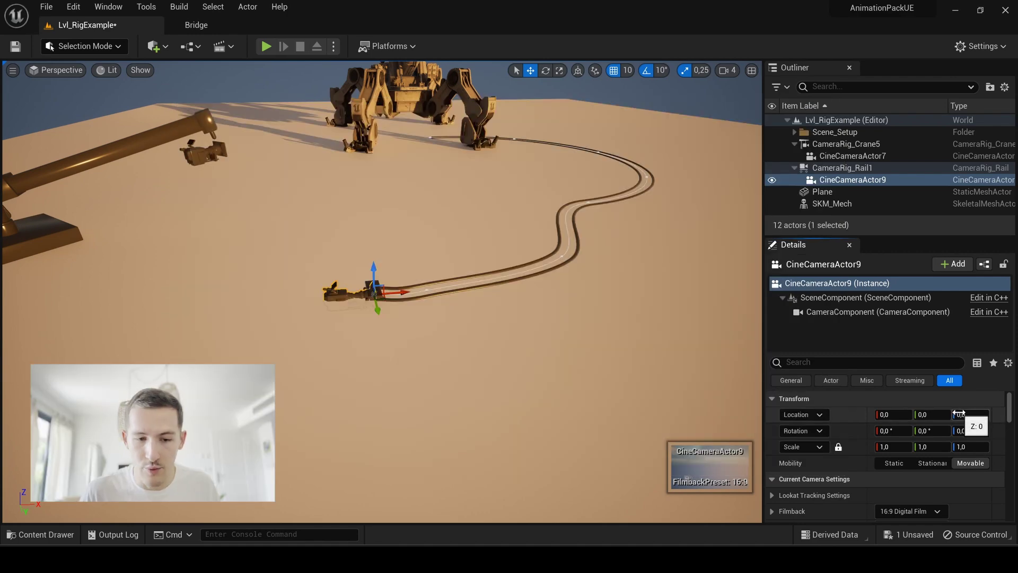
pyautogui.moveTo(959, 413); pyautogui.dragTo(963, 413)
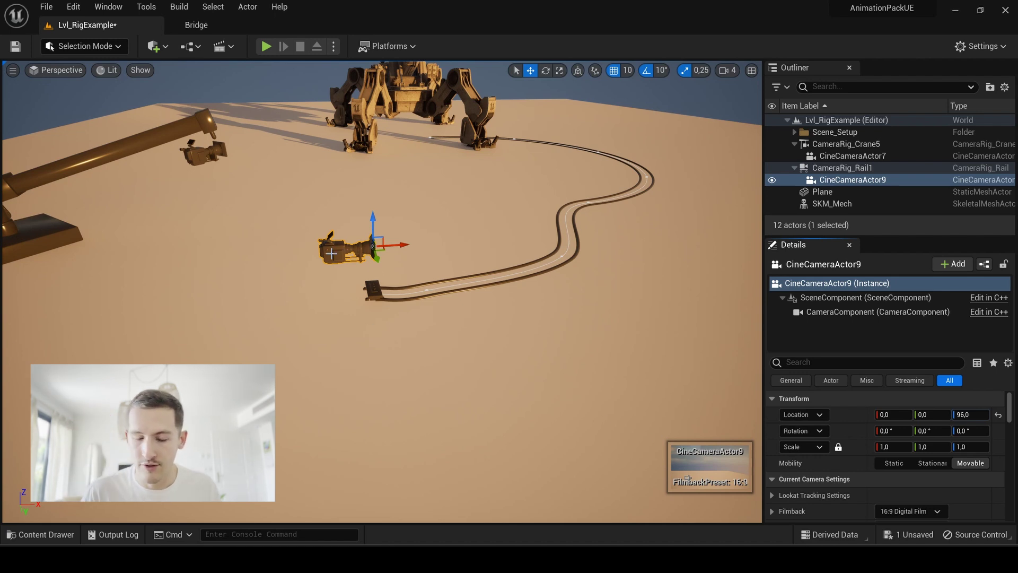
# In the Lookat Tracking Settings of CineCameraActor9, set SKM_Mech as Actor to Track and enable Look at Tracking
pyautogui.scroll(-2, 850, 419)
pyautogui.scroll(-3, 818, 479)
pyautogui.moveTo(785, 236); pyautogui.dragTo(728, 241)
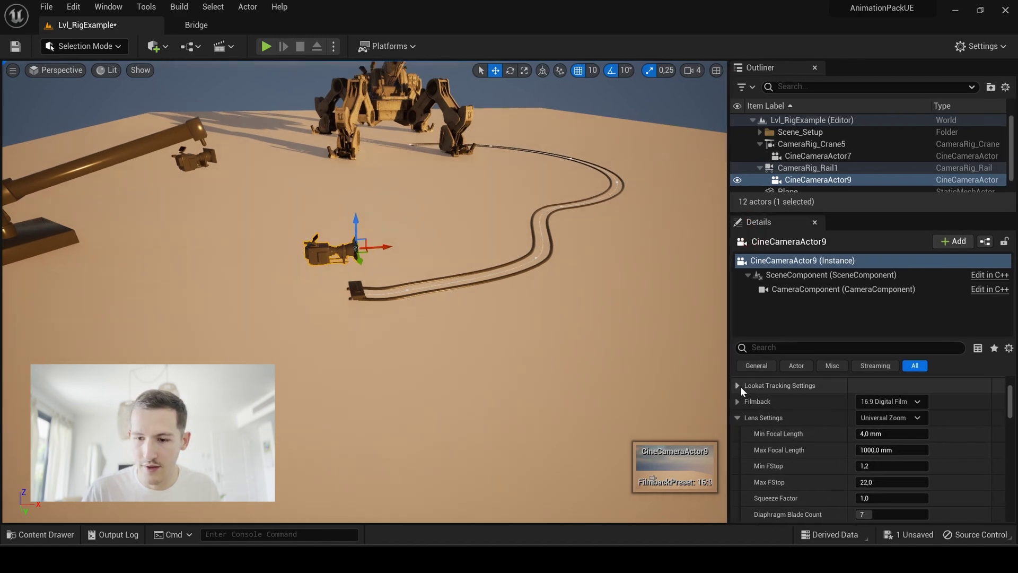
pyautogui.click(739, 385)
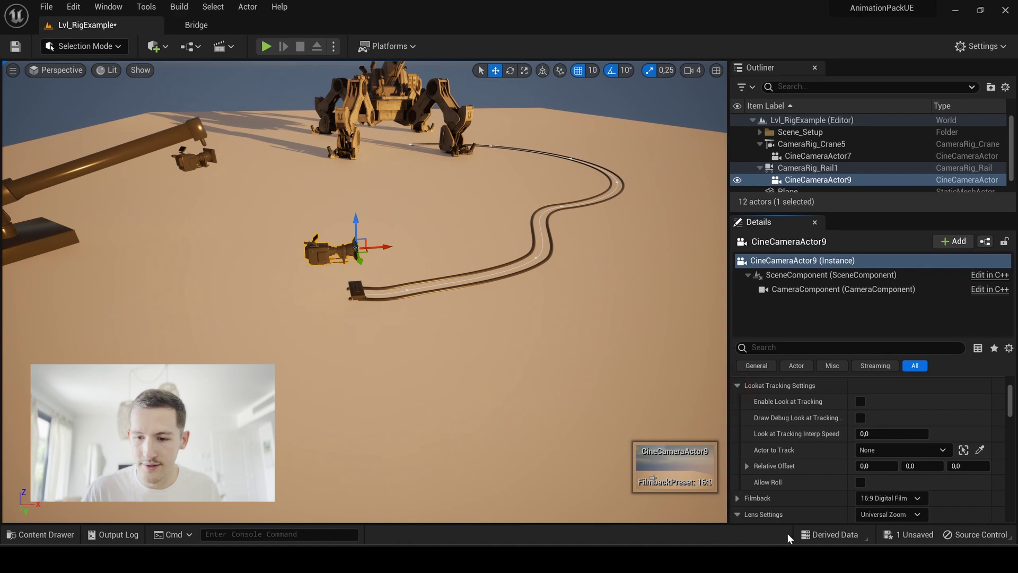
pyautogui.click(964, 451)
pyautogui.click(395, 95)
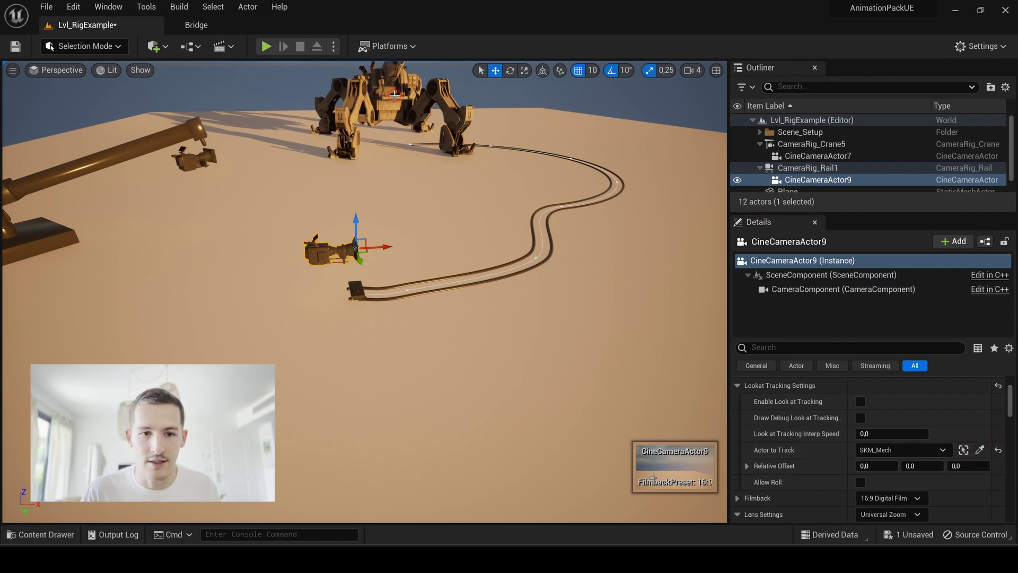
pyautogui.click(860, 403)
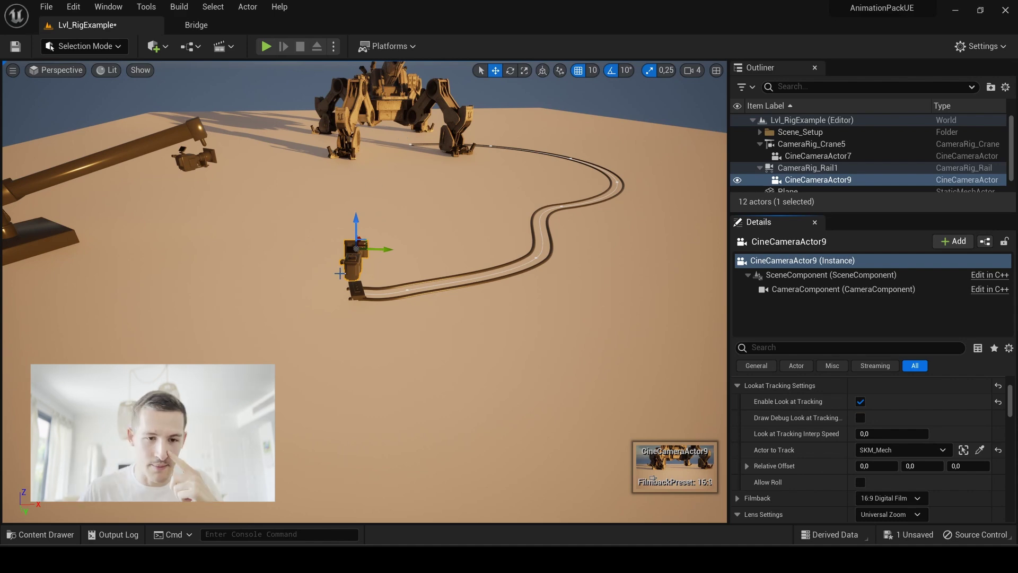
pyautogui.click(353, 296)
pyautogui.scroll(5, 1000, 495)
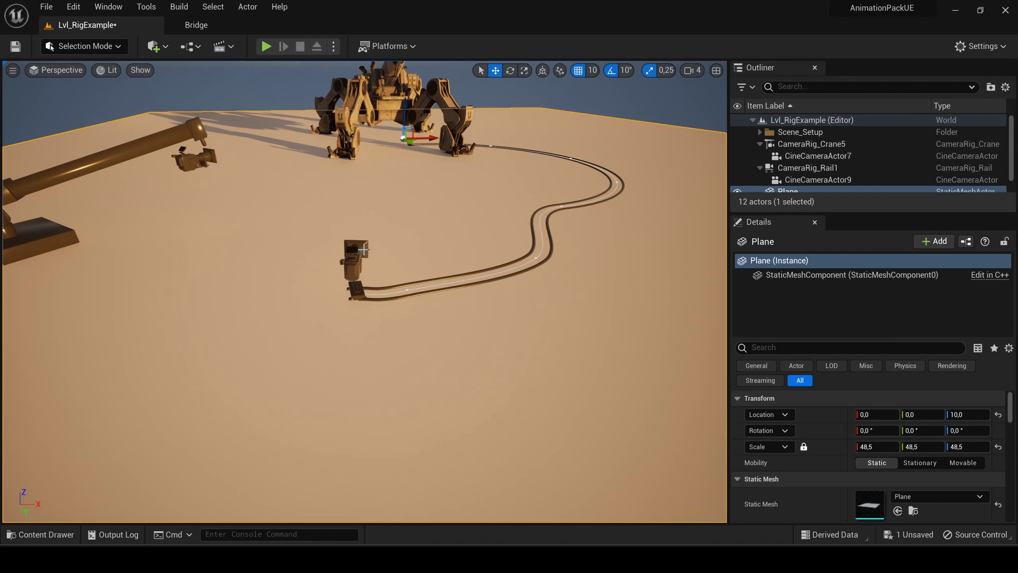
# Create a Level Sequence named LS_Rail in the Content folder and open it in Sequencer
pyautogui.hotkey('ctrl', 'space')
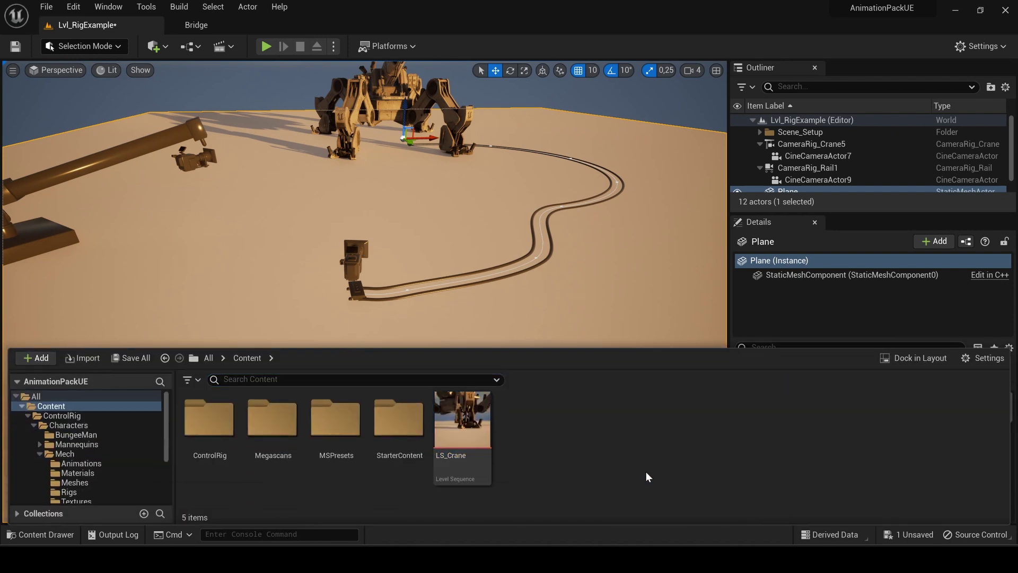
pyautogui.rightClick(579, 446)
pyautogui.moveTo(658, 268)
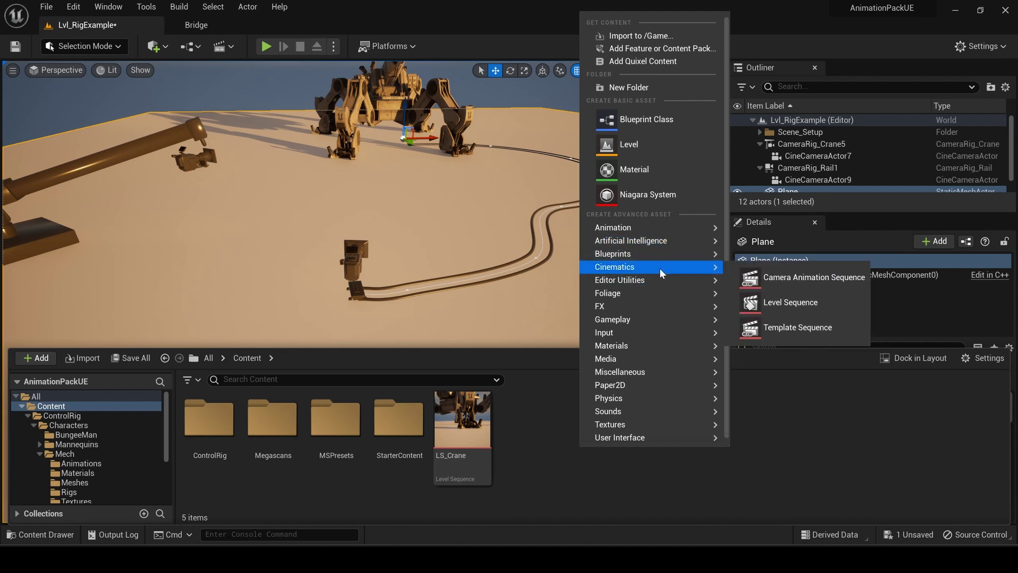
pyautogui.click(813, 311)
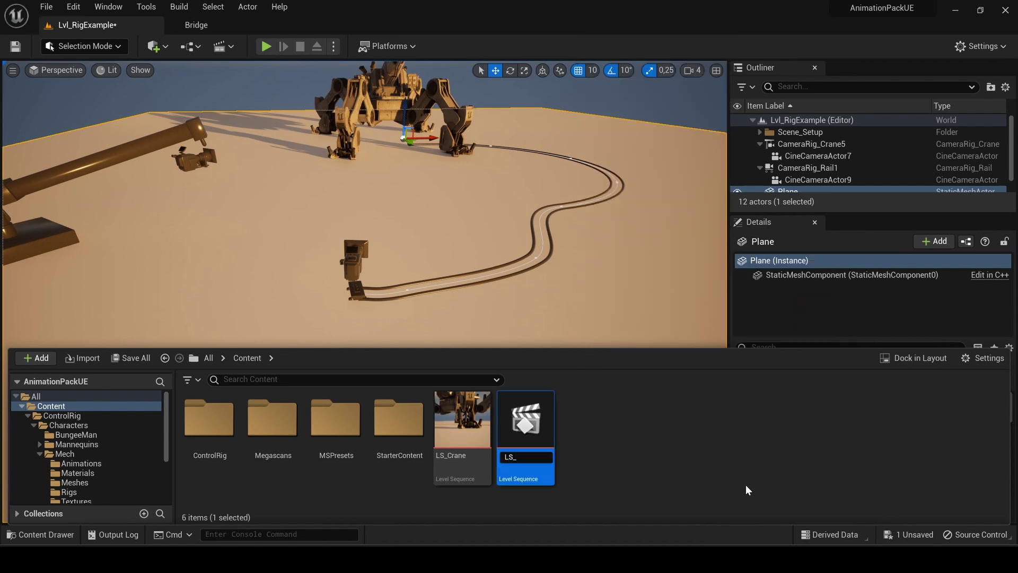
pyautogui.write('LS_Rail')
pyautogui.press('Return')
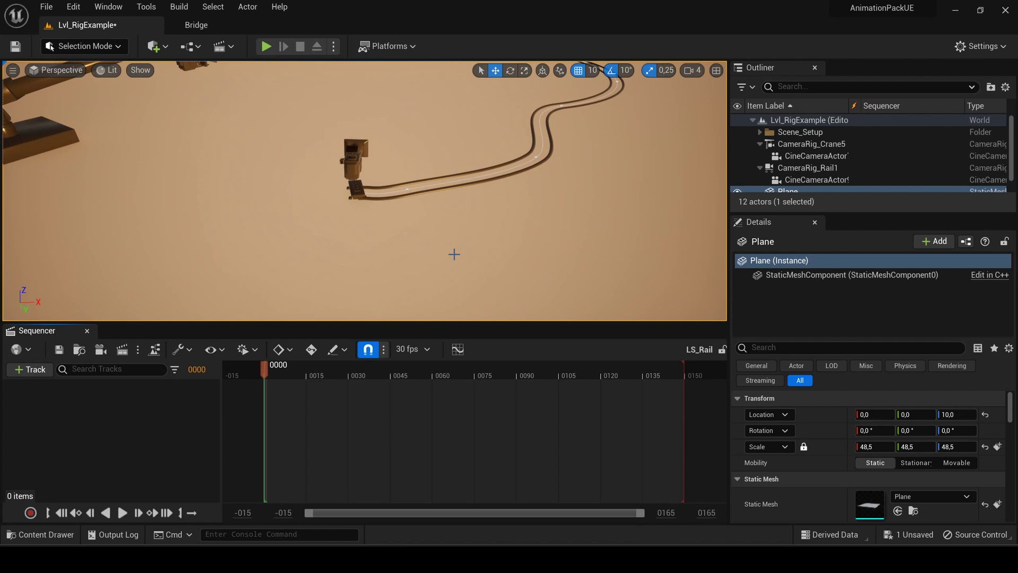
# Add CameraRig_Rail1 and CineCameraActor9 together to the LS_Rail sequence and enlarge the Sequencer area
pyautogui.click(816, 180)
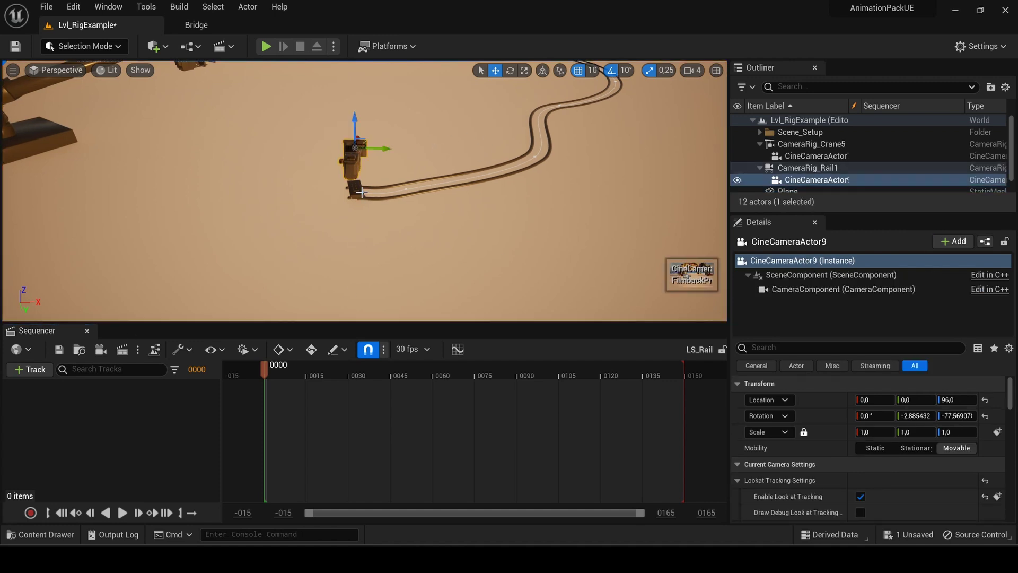
pyautogui.keyDown('ctrl'); pyautogui.click(807, 168); pyautogui.keyUp('ctrl')
pyautogui.click(40, 369)
pyautogui.moveTo(106, 171)
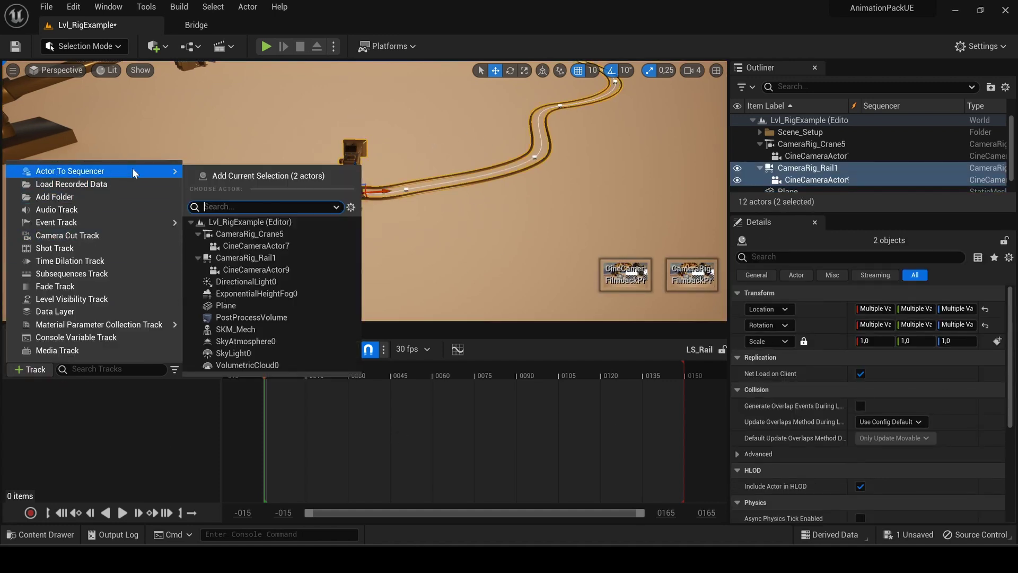
pyautogui.click(336, 175)
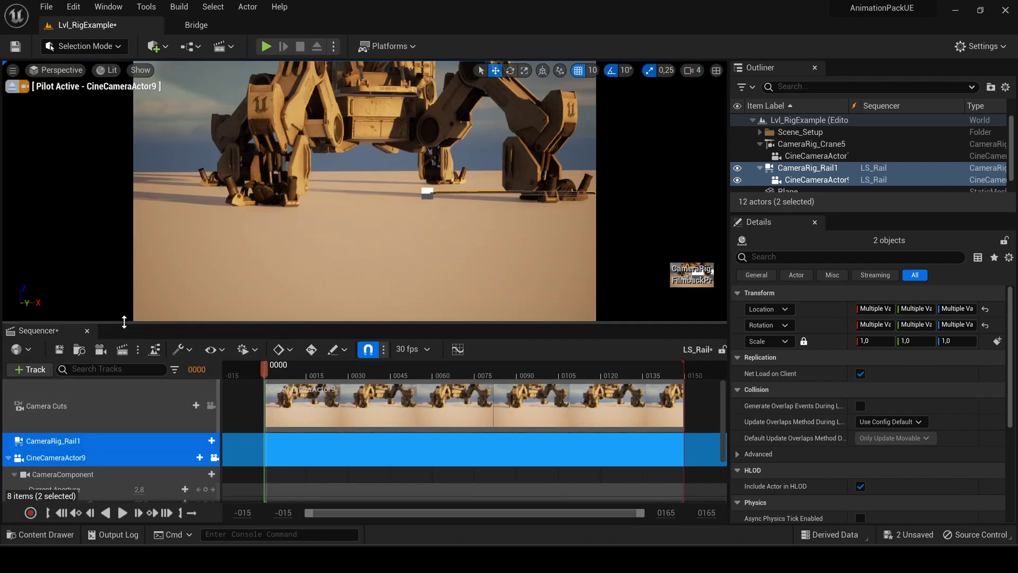
pyautogui.moveTo(125, 320); pyautogui.dragTo(125, 252)
pyautogui.click(40, 389)
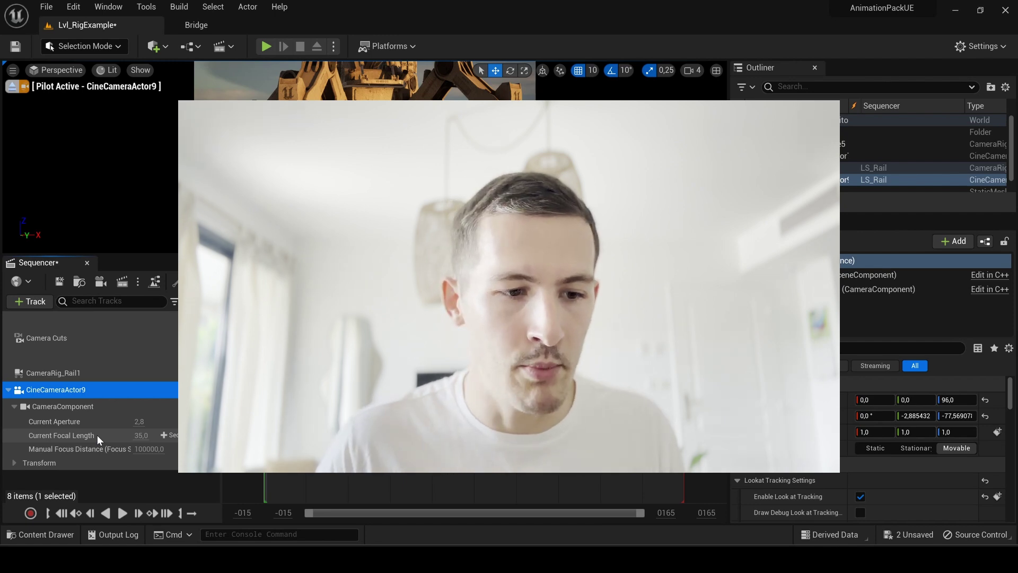
# Add a Current Position on Rail track to CameraRig_Rail1, keyed at 0 on frame 0 and 1 on frame 149
pyautogui.click(58, 372)
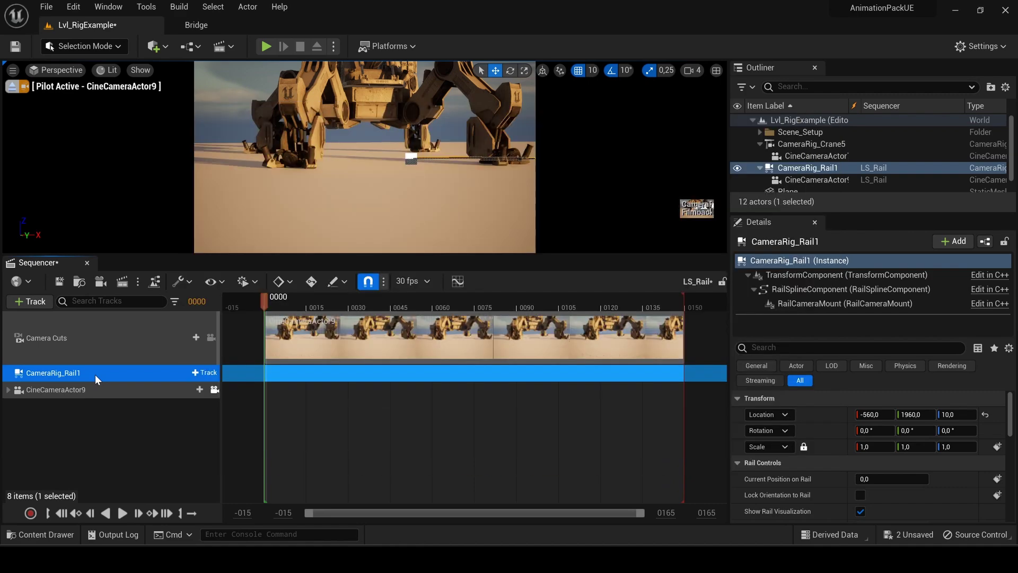
pyautogui.click(207, 374)
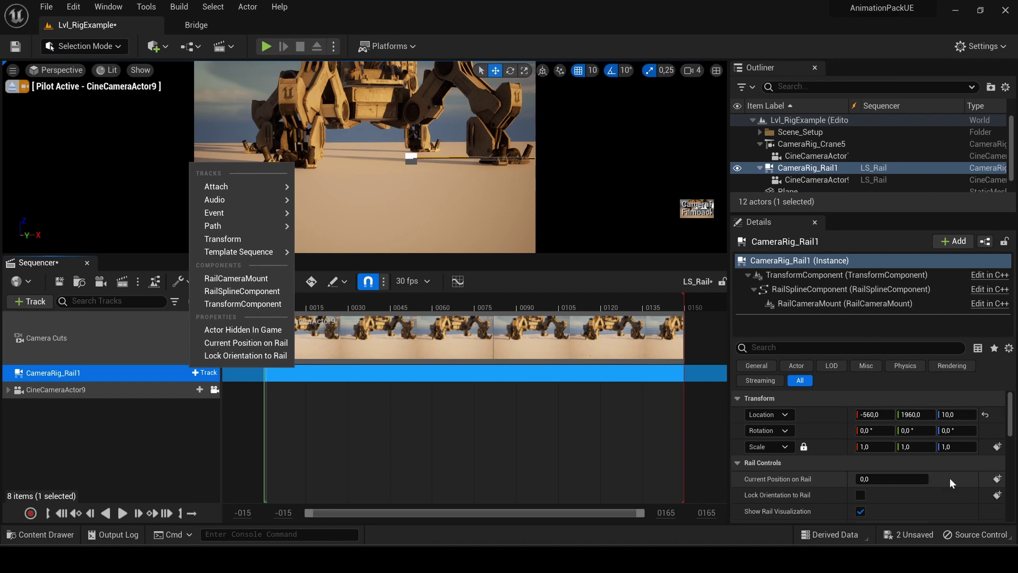
pyautogui.click(246, 343)
pyautogui.click(87, 389)
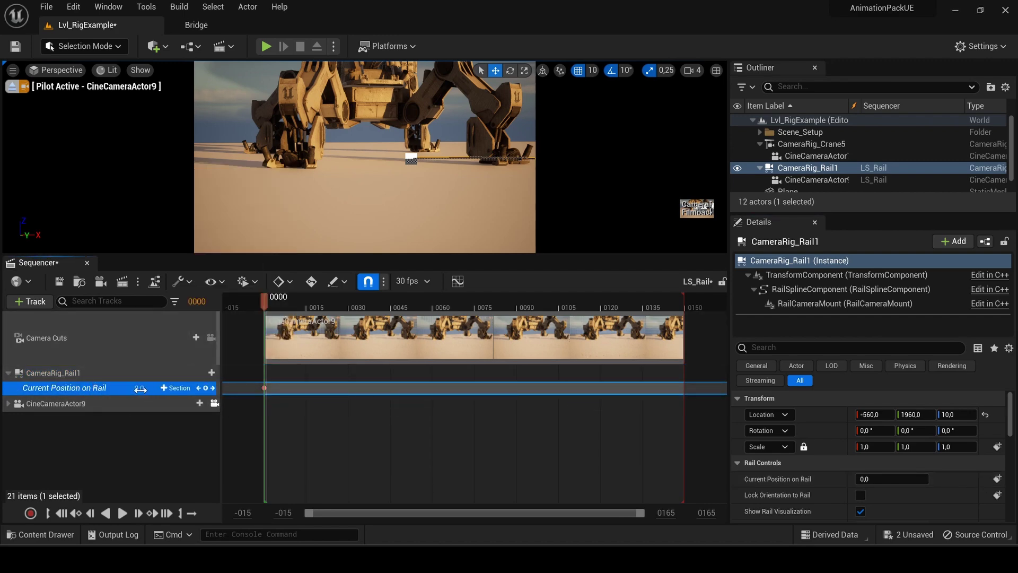
pyautogui.click(168, 512)
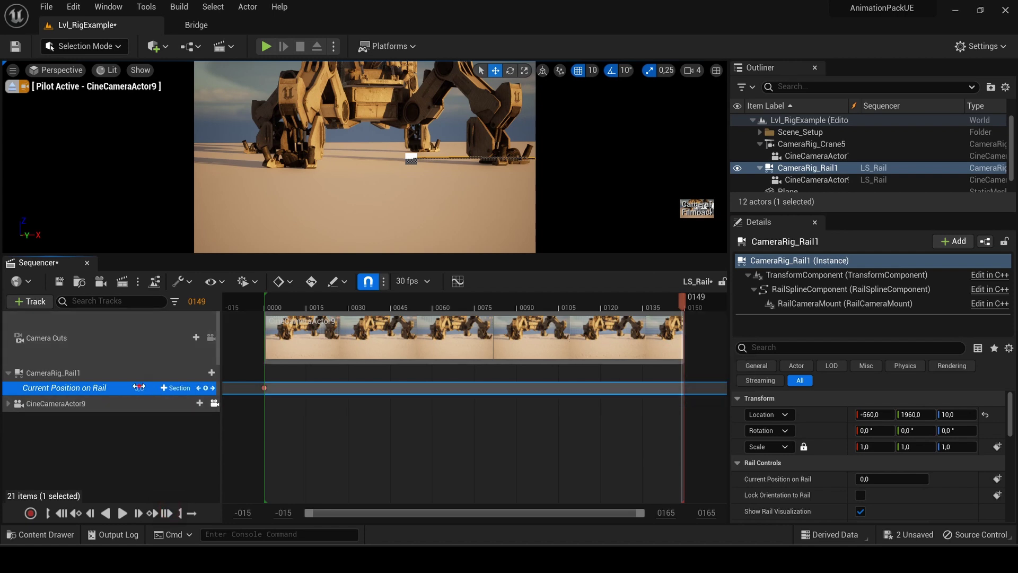
pyautogui.write('1')
pyautogui.press('Return')
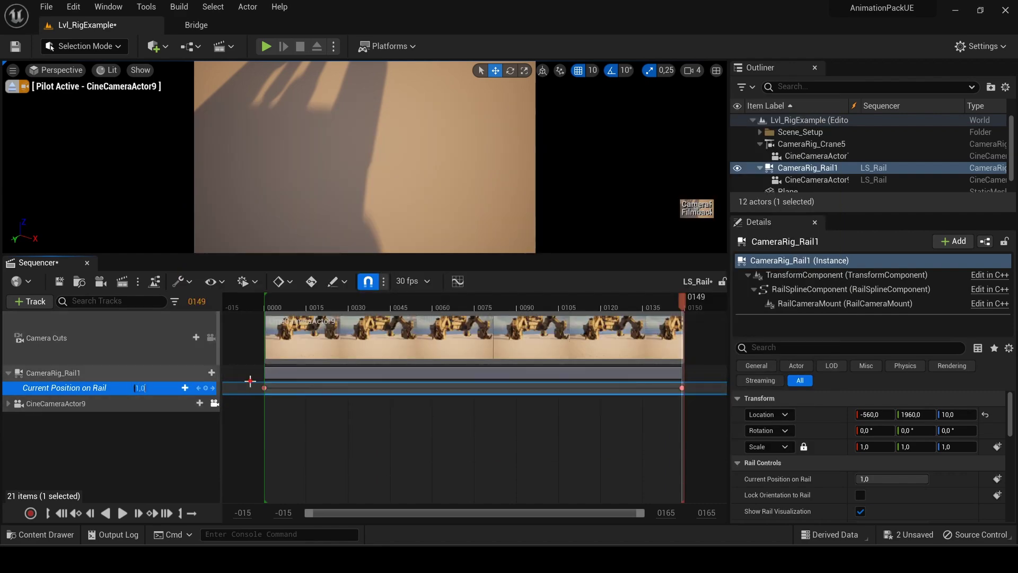
# Set both Current Position on Rail keys to Linear interpolation and play the sequence from frame 0
pyautogui.moveTo(250, 381); pyautogui.dragTo(686, 387)
pyautogui.rightClick(686, 386)
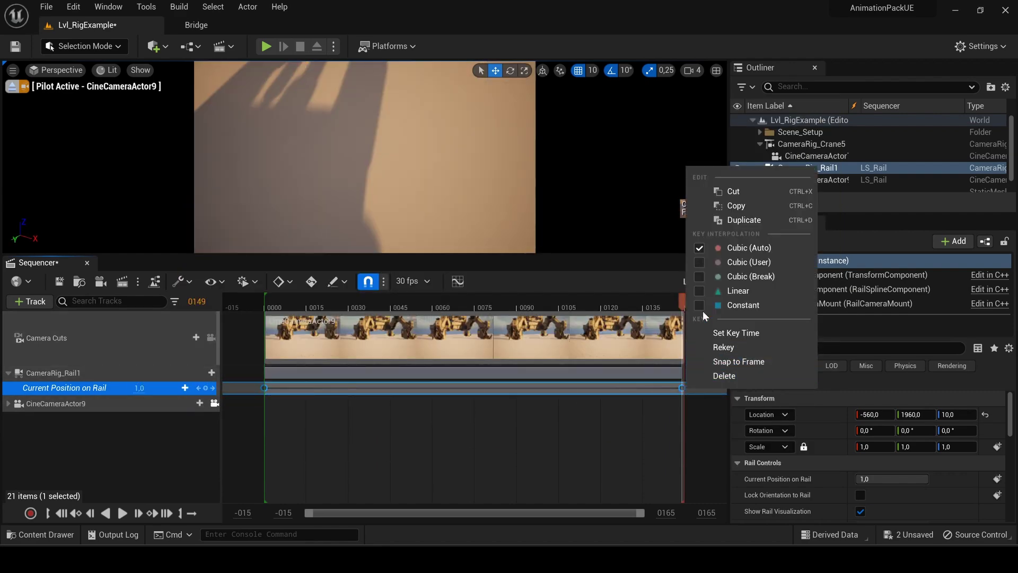
pyautogui.click(701, 291)
pyautogui.moveTo(251, 382)
pyautogui.mouseDown()
pyautogui.moveTo(335, 397)
pyautogui.moveTo(255, 391)
pyautogui.mouseUp()
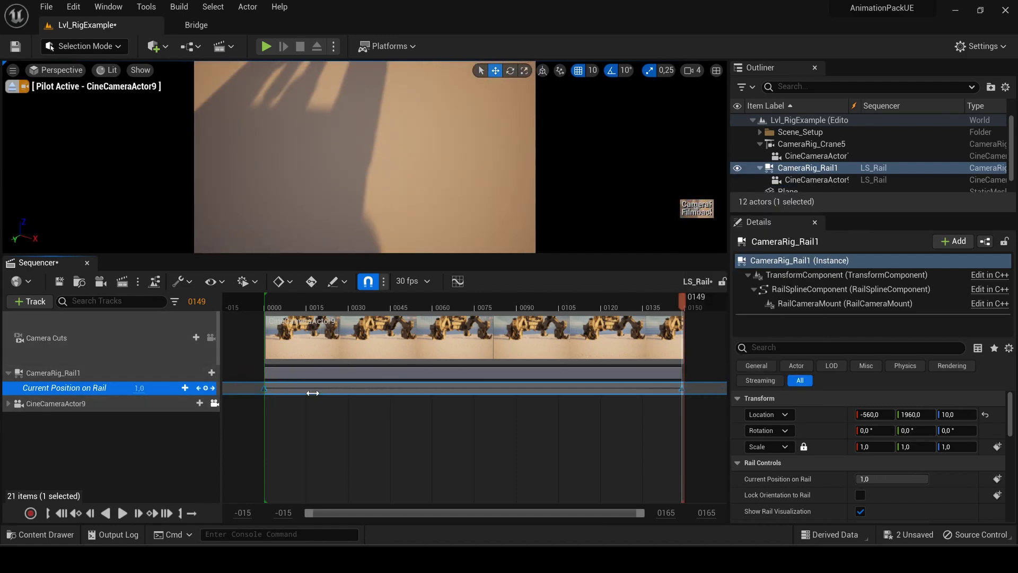
pyautogui.rightClick(682, 389)
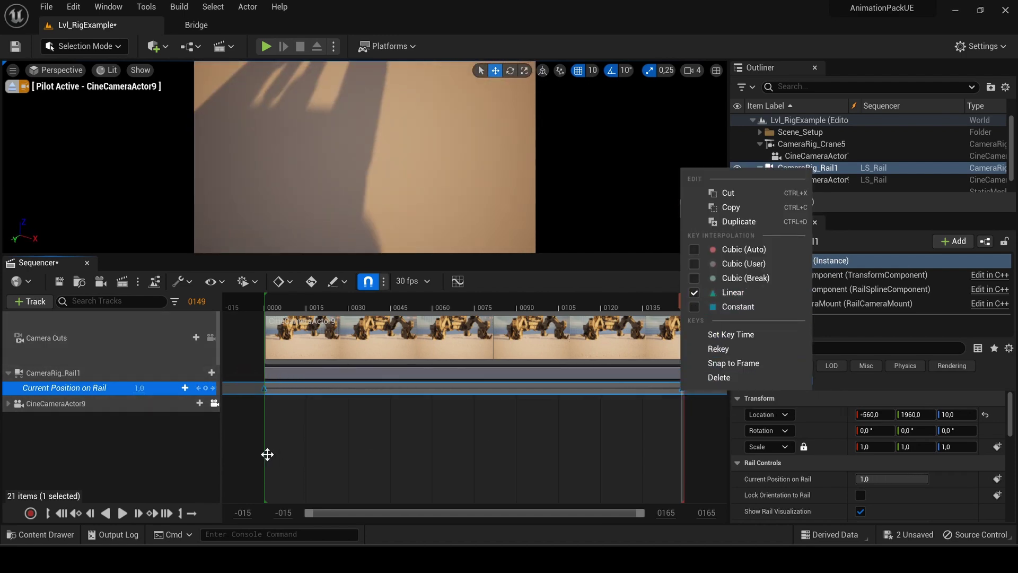
pyautogui.click(279, 453)
pyautogui.moveTo(683, 301); pyautogui.dragTo(265, 301)
pyautogui.click(123, 513)
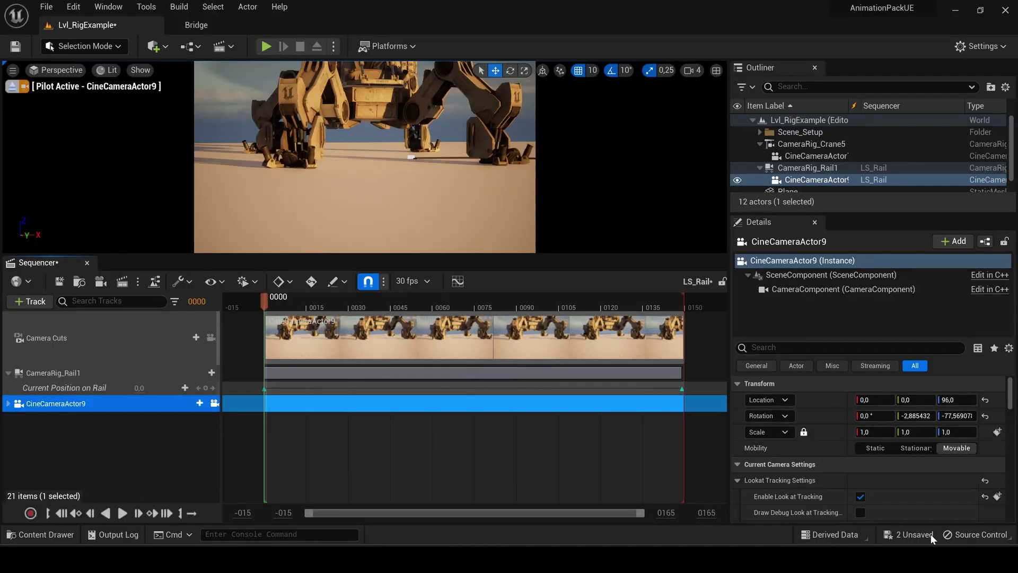
# Using debug look-at drawing, raise the Z Relative Offset of CineCameraActor9's tracking to the mech's body, and preview the rail shot
pyautogui.scroll(-3, 864, 475)
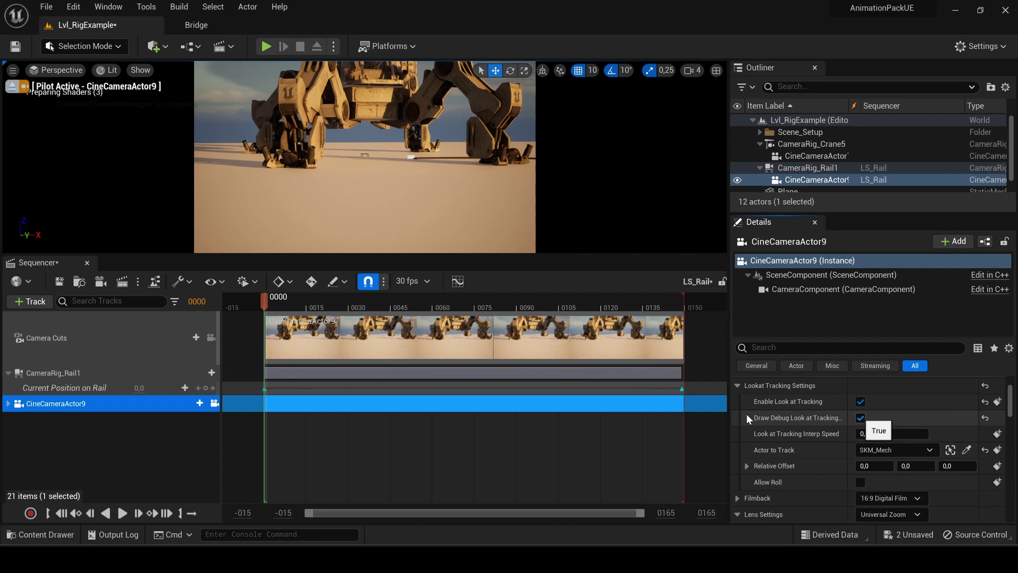
pyautogui.moveTo(365, 256); pyautogui.dragTo(366, 348)
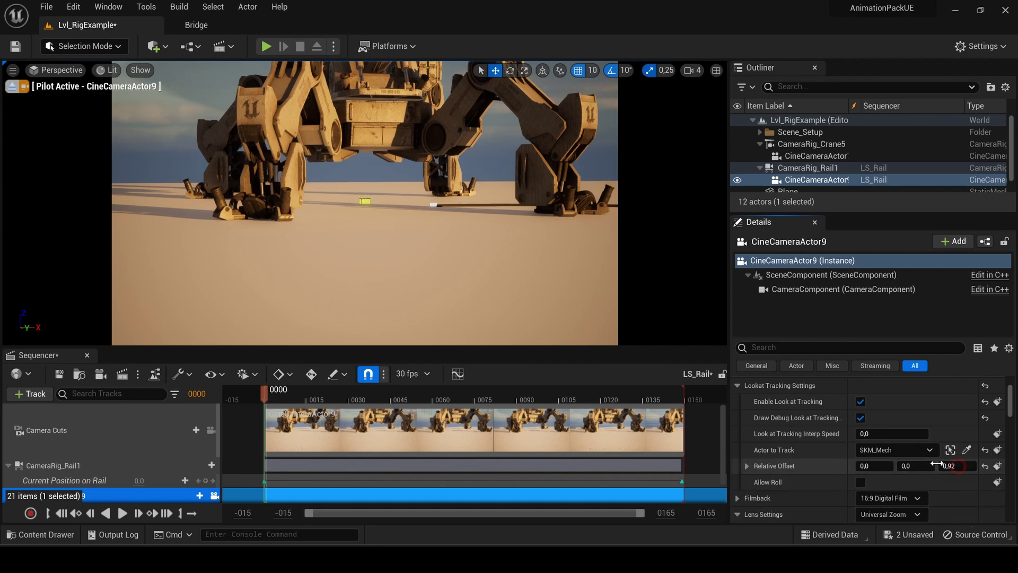
pyautogui.moveTo(953, 467)
pyautogui.mouseDown()
pyautogui.moveTo(978, 480)
pyautogui.moveTo(953, 465)
pyautogui.mouseUp()
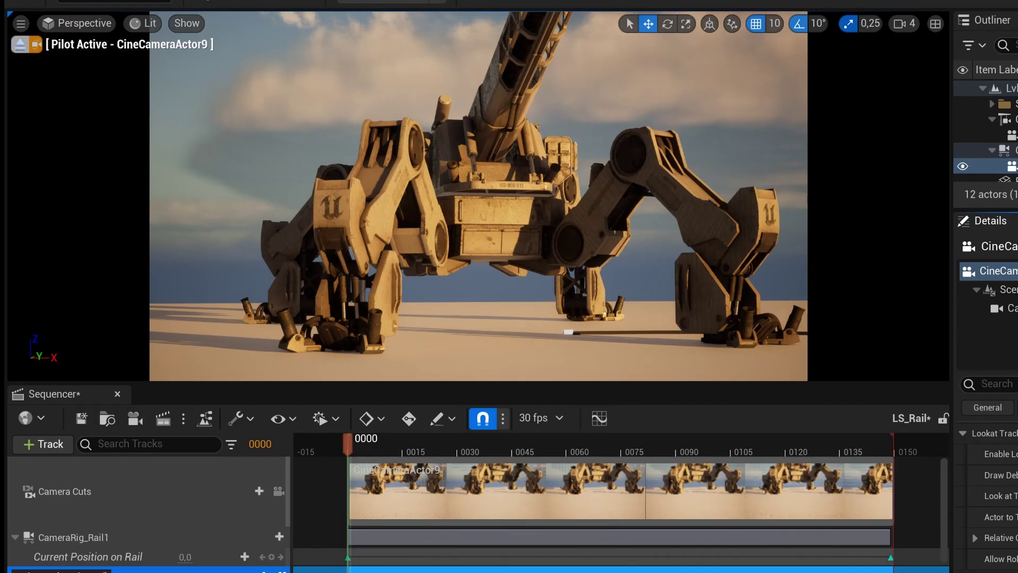
pyautogui.press('space')
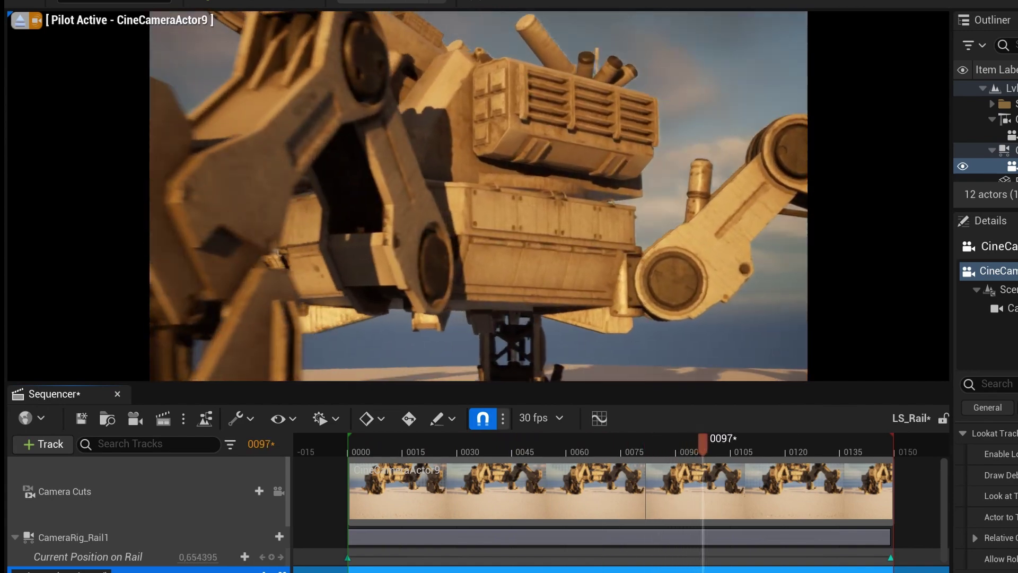
pyautogui.press('space')
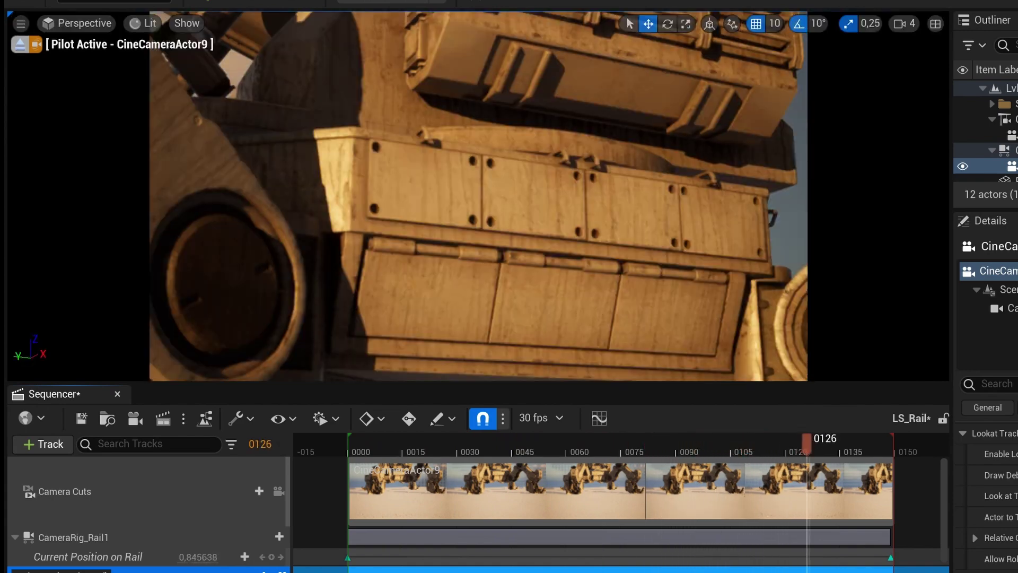